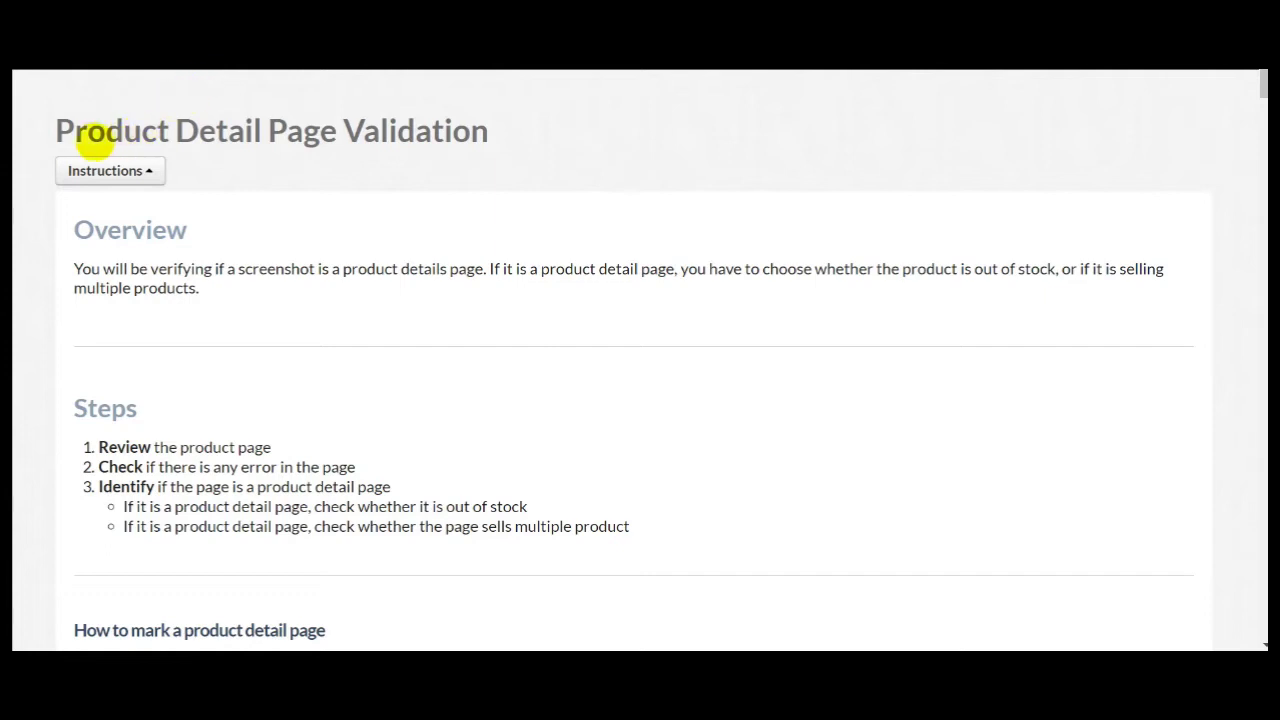
Step: Read the Product Detail Page Validation instructions, including the steps and the example product and non-product pages
drag(55, 140, 480, 131)
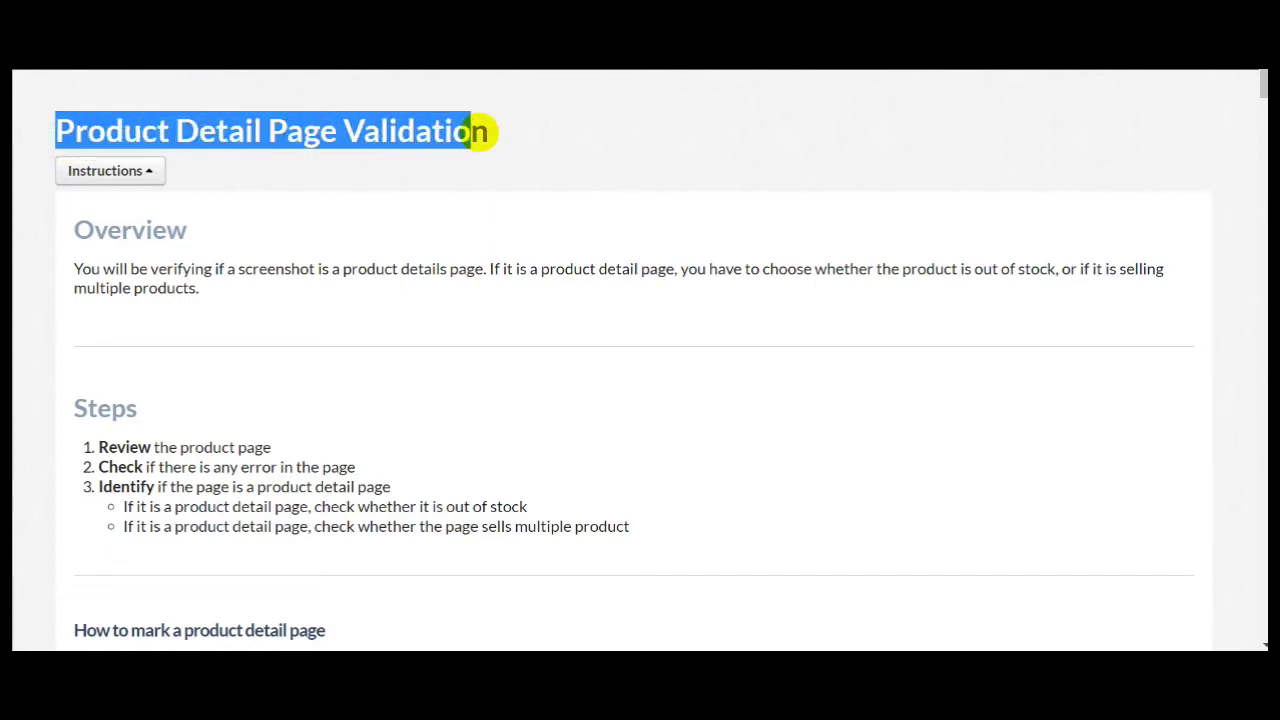
click(406, 216)
scroll(367, 232, down, 1)
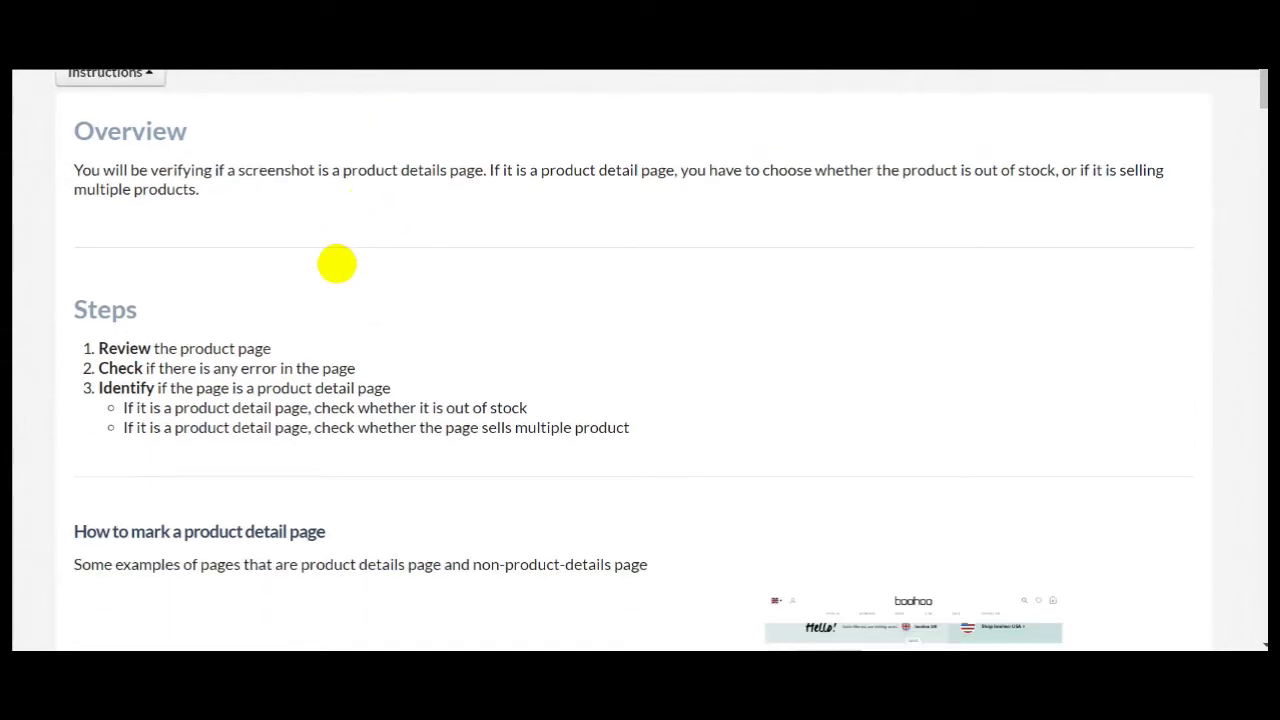
scroll(336, 267, down, 2)
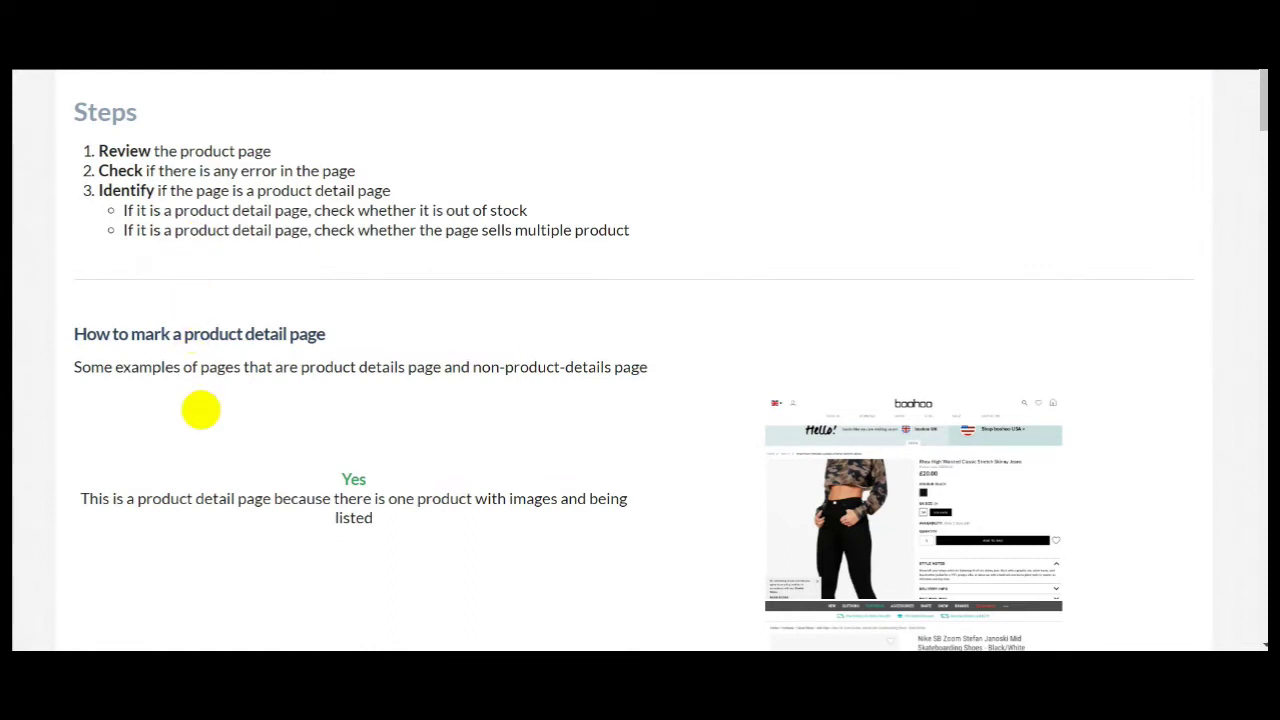
scroll(333, 474, down, 12)
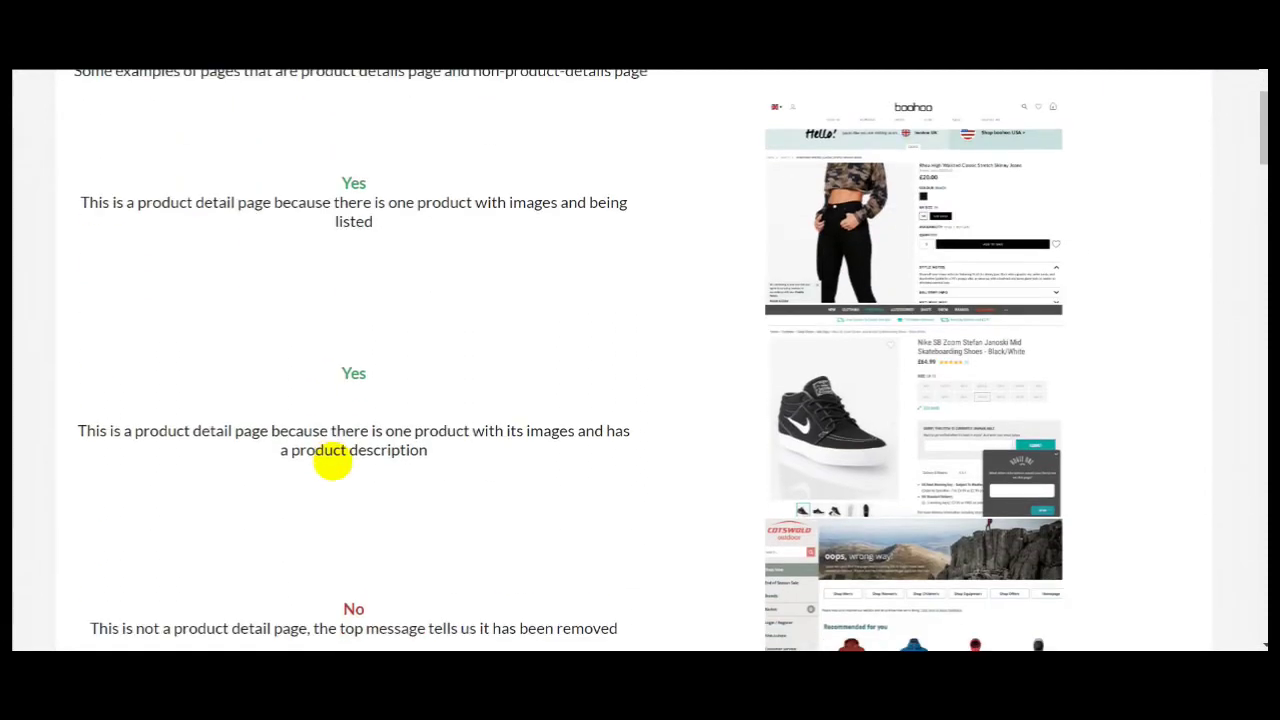
scroll(410, 330, down, 5)
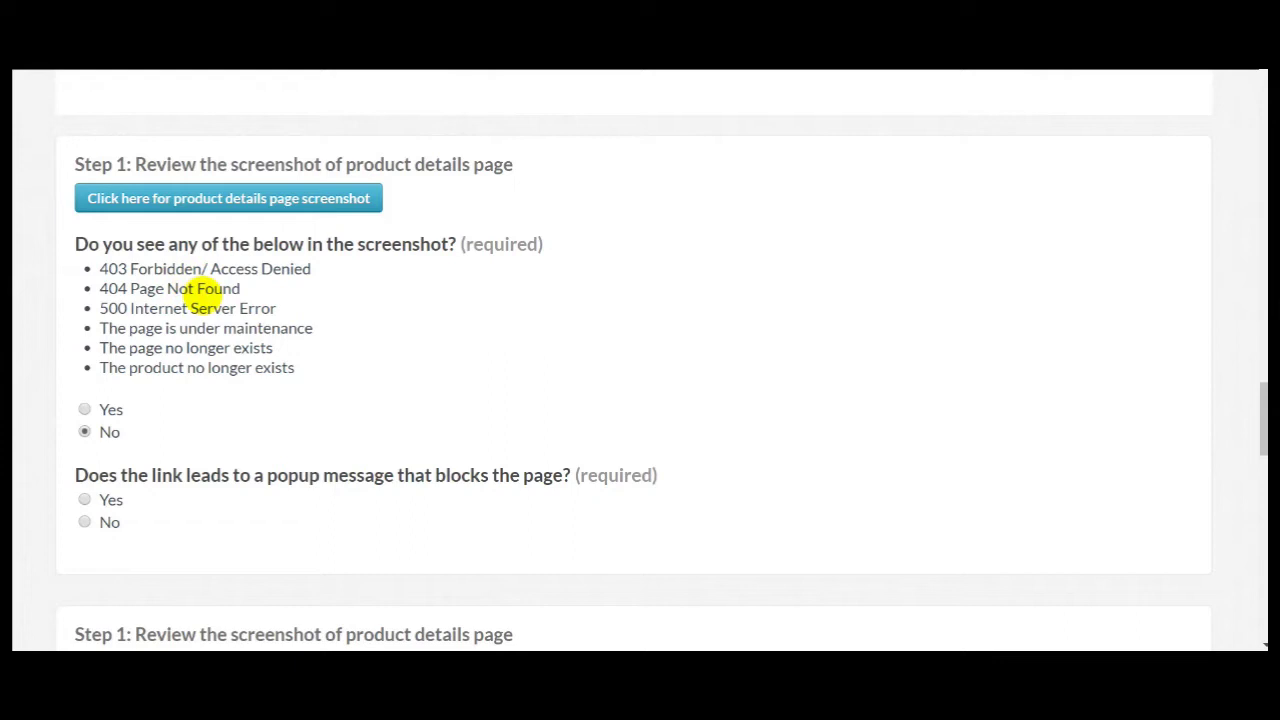
Step: Answer No to both the page-error question and the blocking-popup question for the first screenshot
drag(101, 270, 152, 268)
click(184, 268)
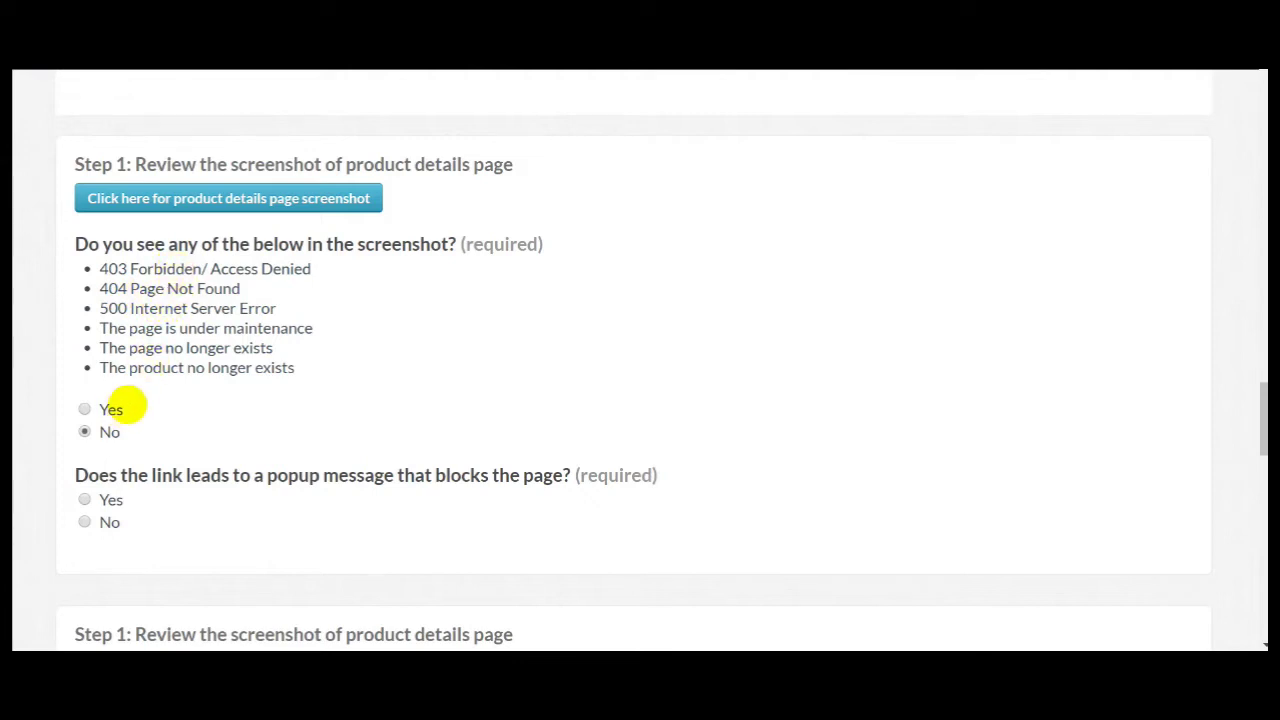
click(130, 407)
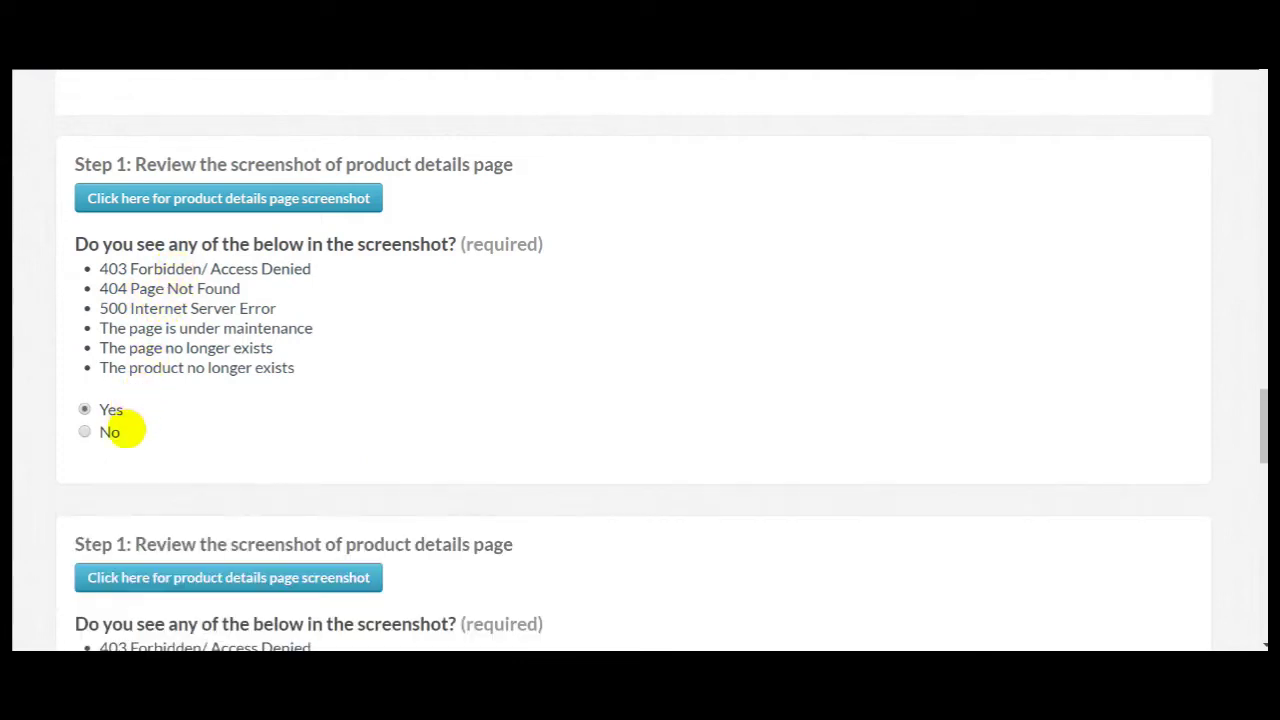
click(125, 430)
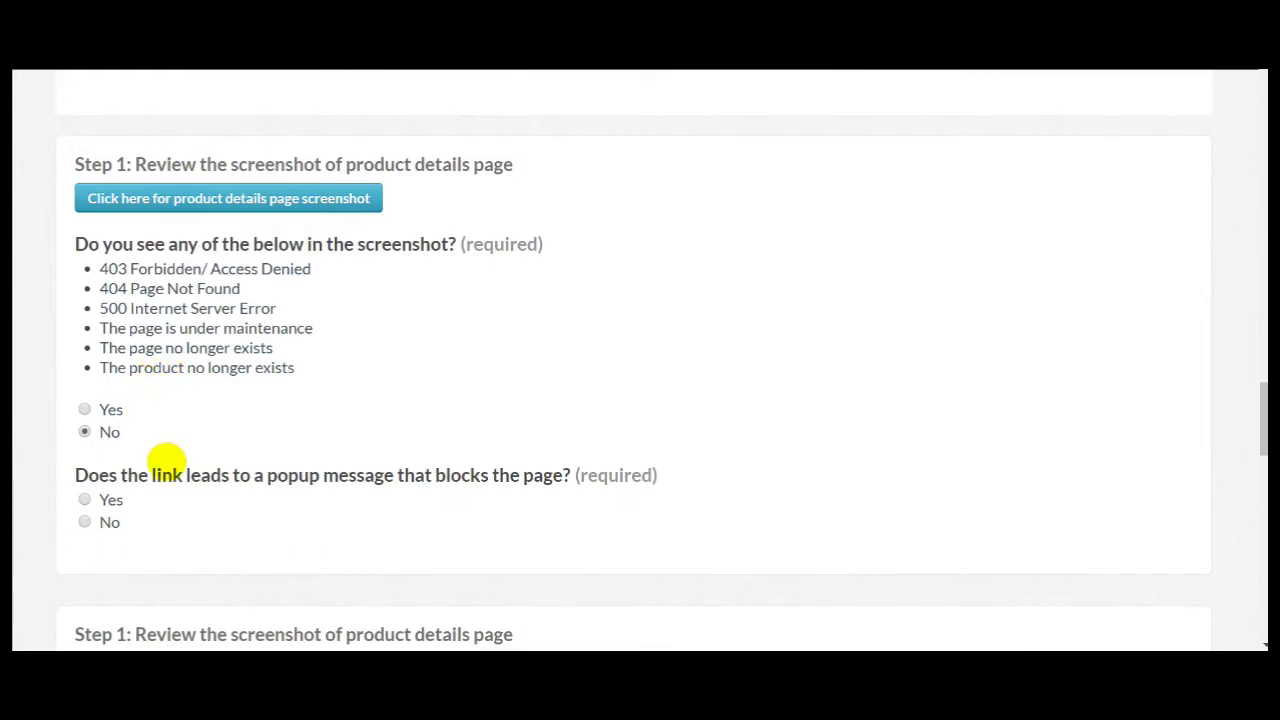
scroll(136, 452, down, 1)
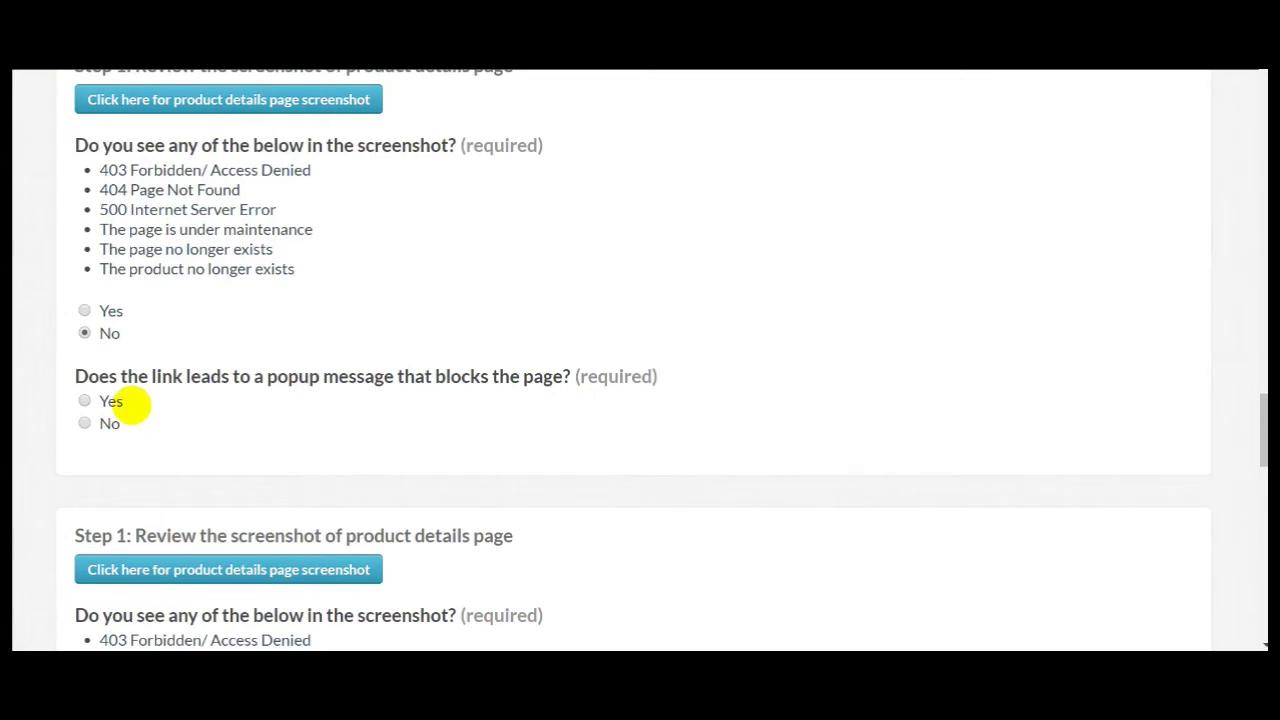
click(133, 424)
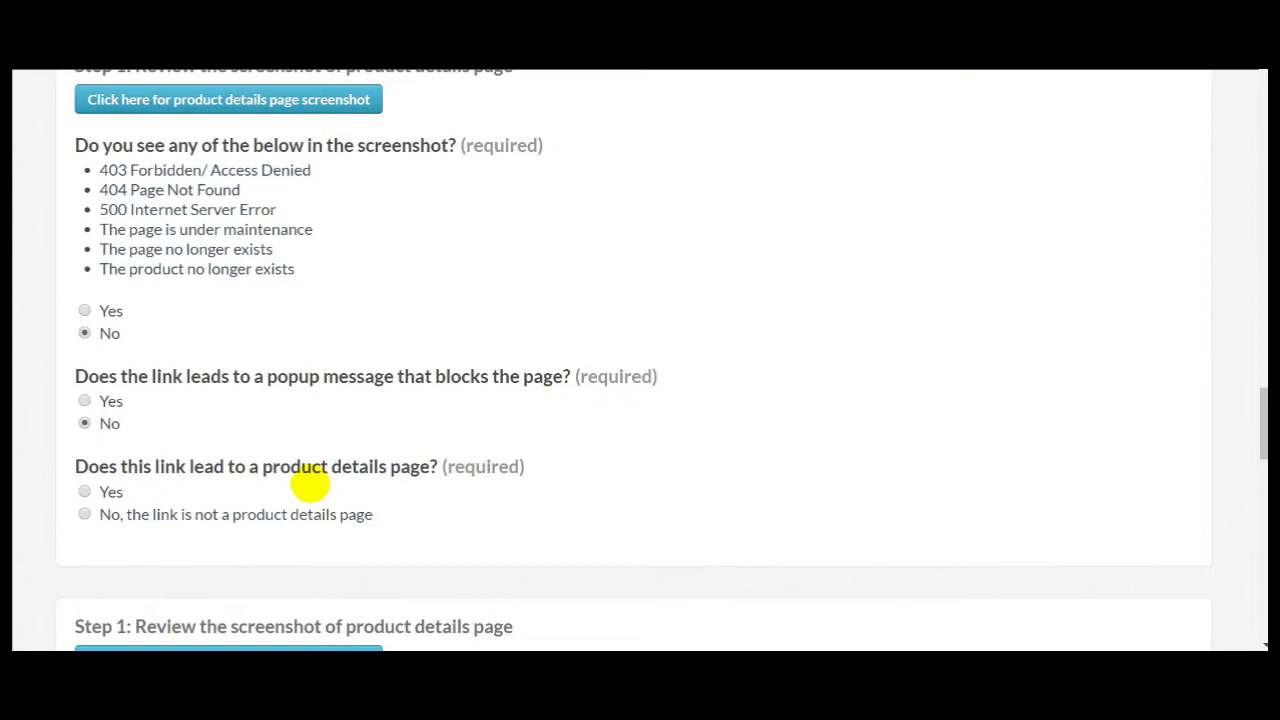
Step: Answer Yes to whether the first link leads to a product details page
click(204, 498)
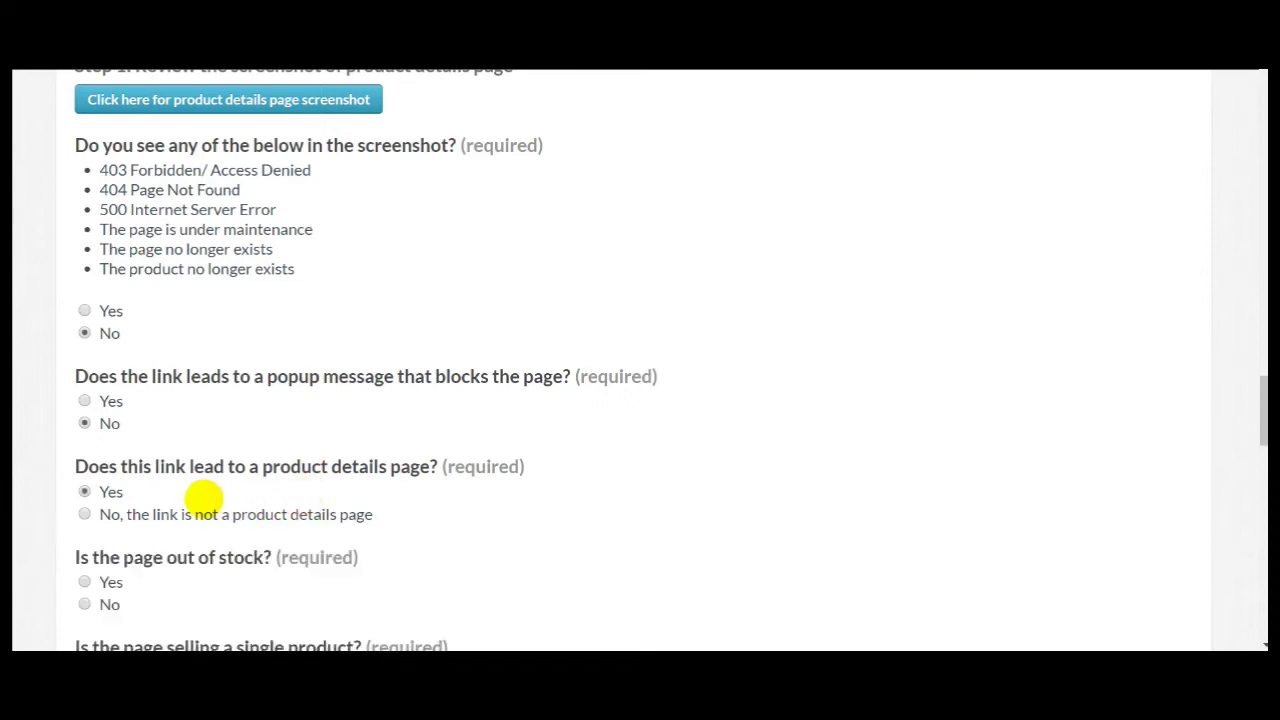
click(214, 516)
click(206, 494)
scroll(209, 486, down, 2)
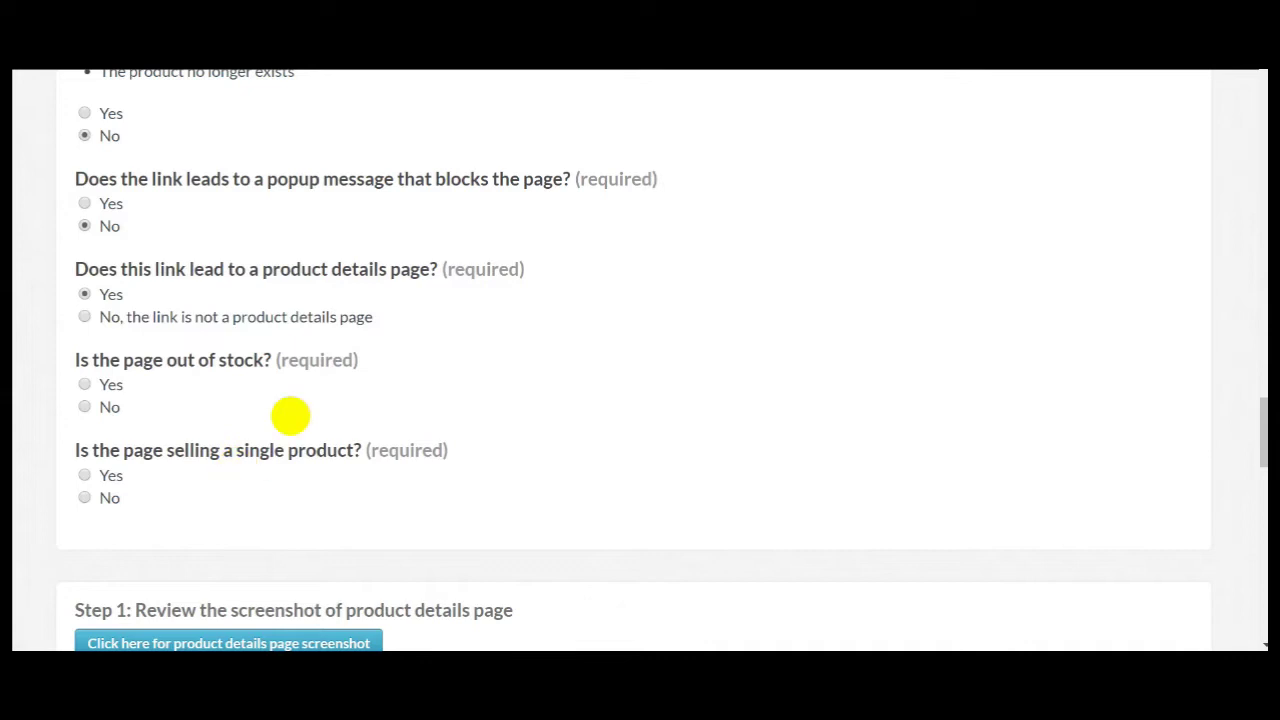
Step: Review the first item's screenshot, then answer No to out of stock and Yes to selling a single product
scroll(287, 243, up, 2)
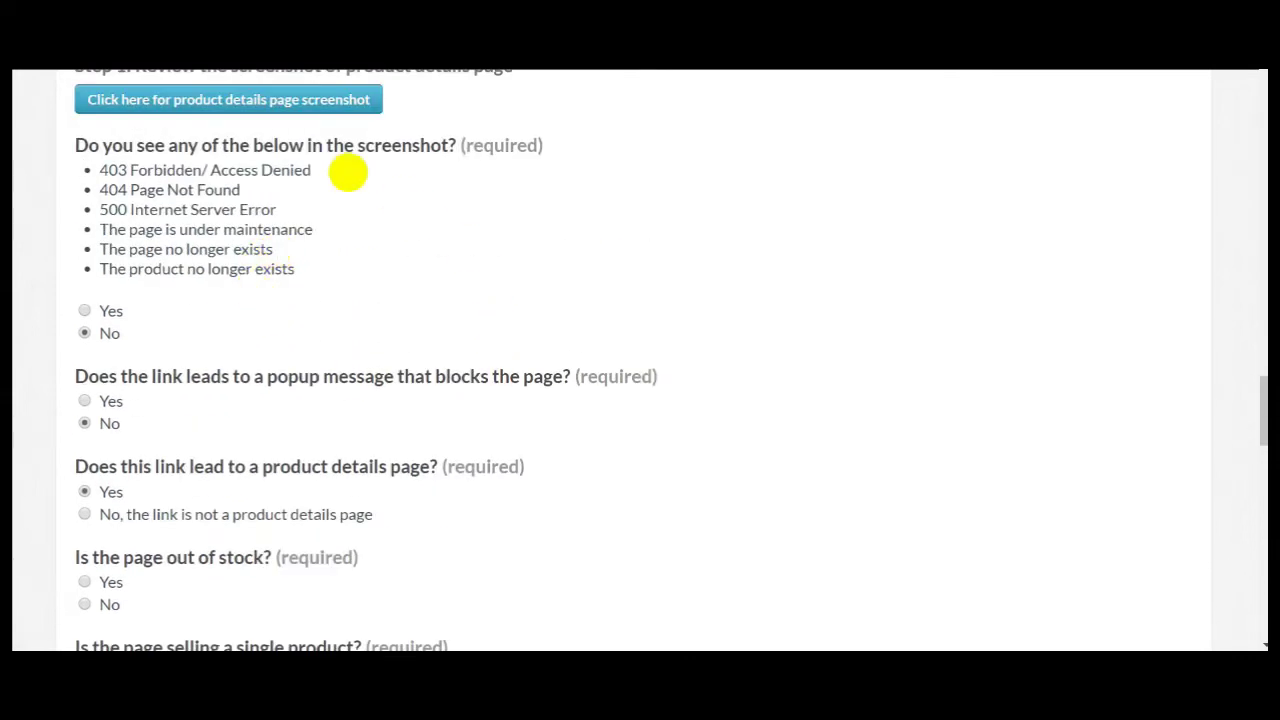
click(287, 113)
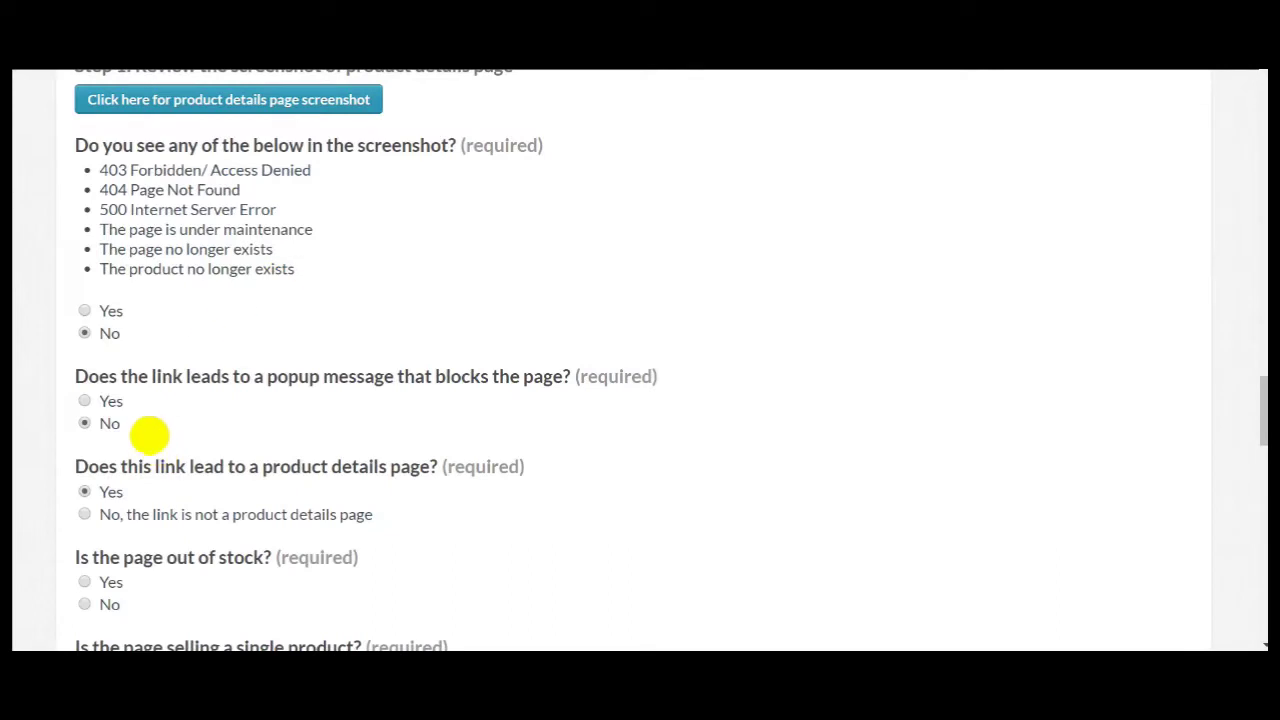
scroll(200, 434, down, 1)
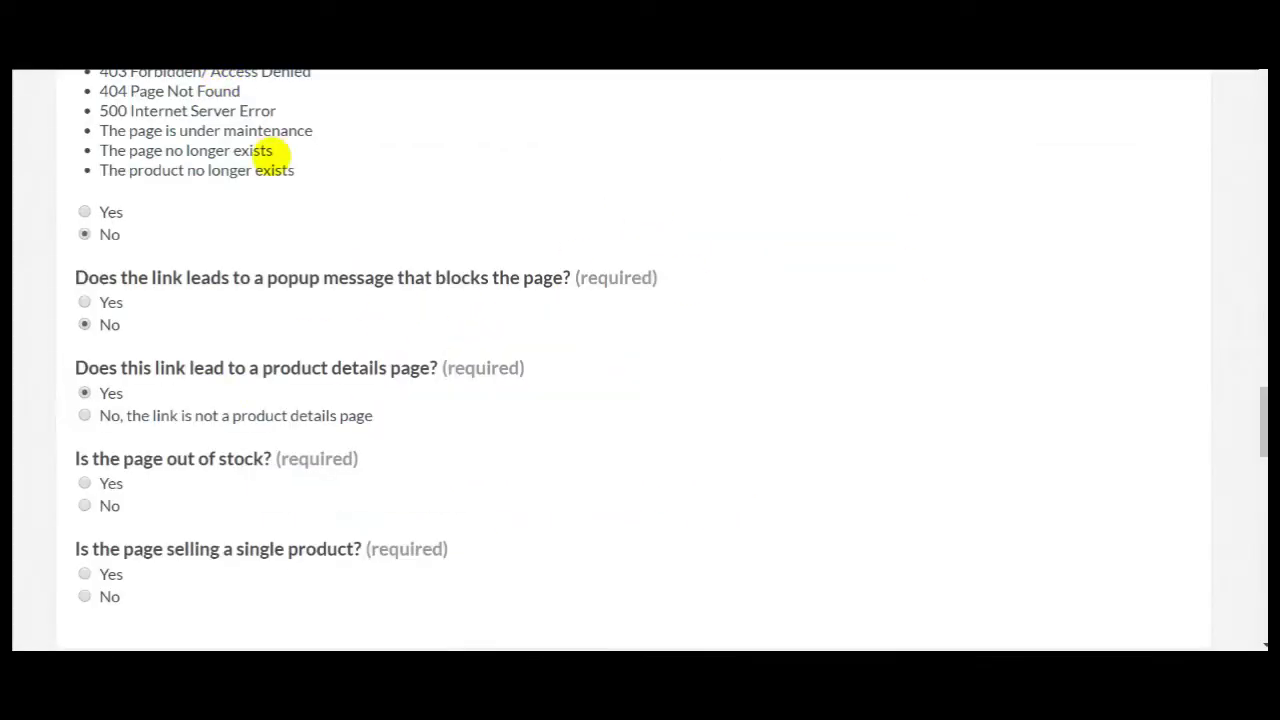
scroll(189, 494, down, 2)
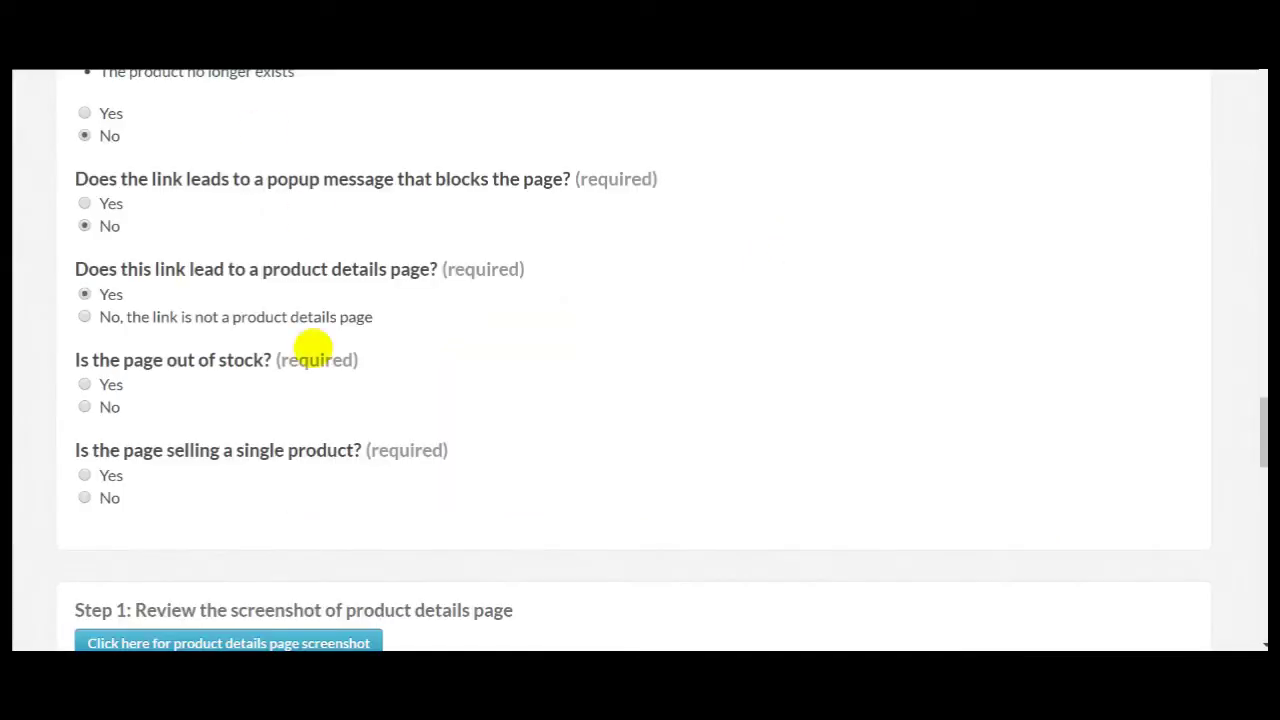
click(149, 406)
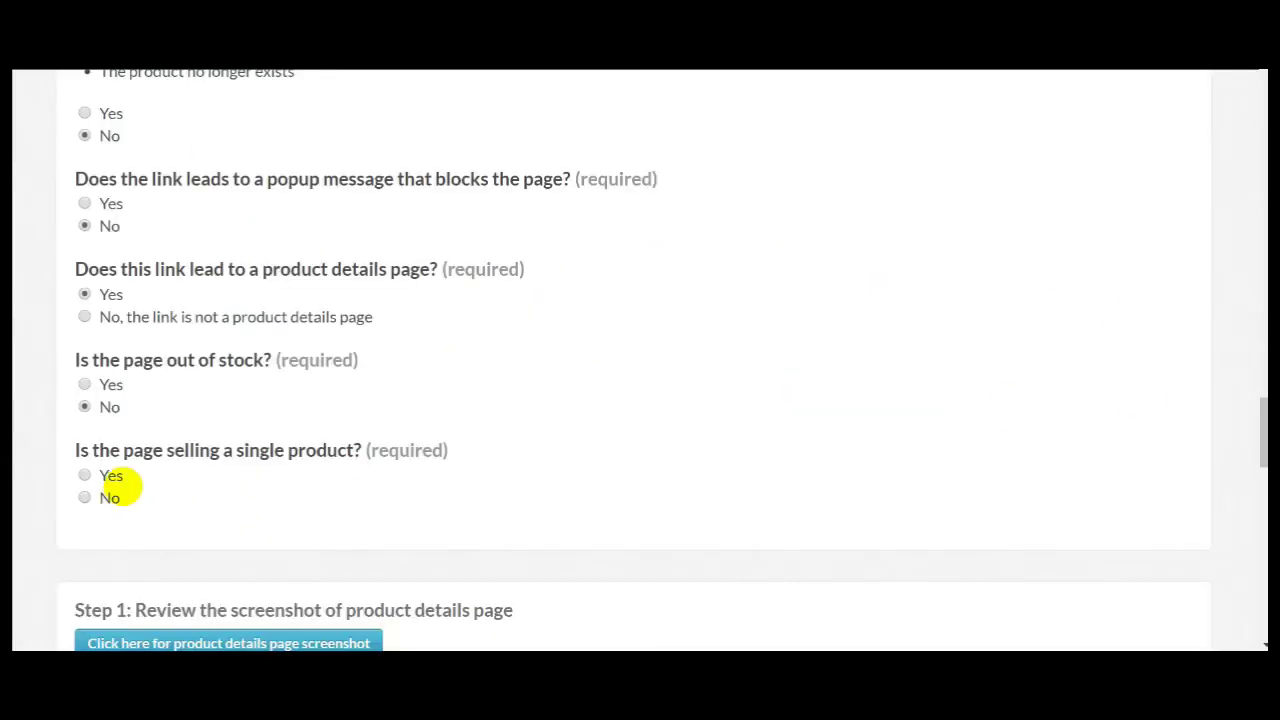
click(110, 476)
Step: Review the second item's screenshot and answer No for page errors, blocking popup and product details page
scroll(177, 480, down, 5)
click(305, 150)
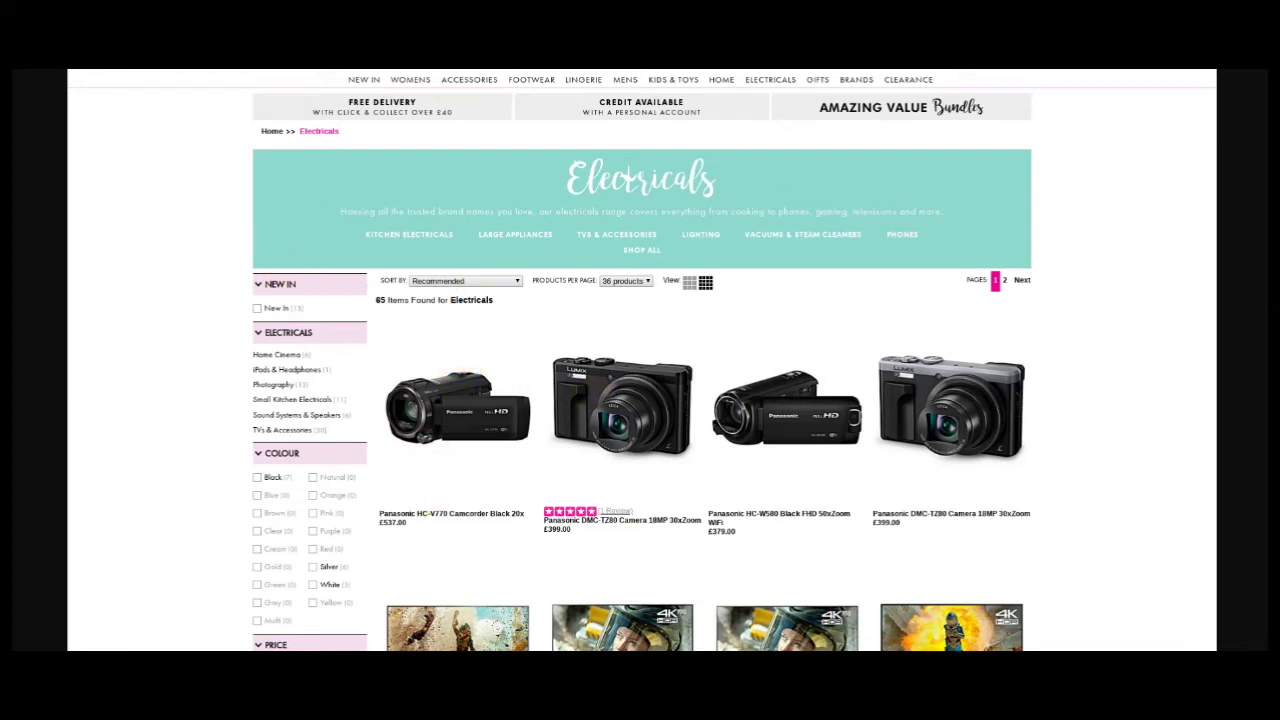
key(ctrl+w)
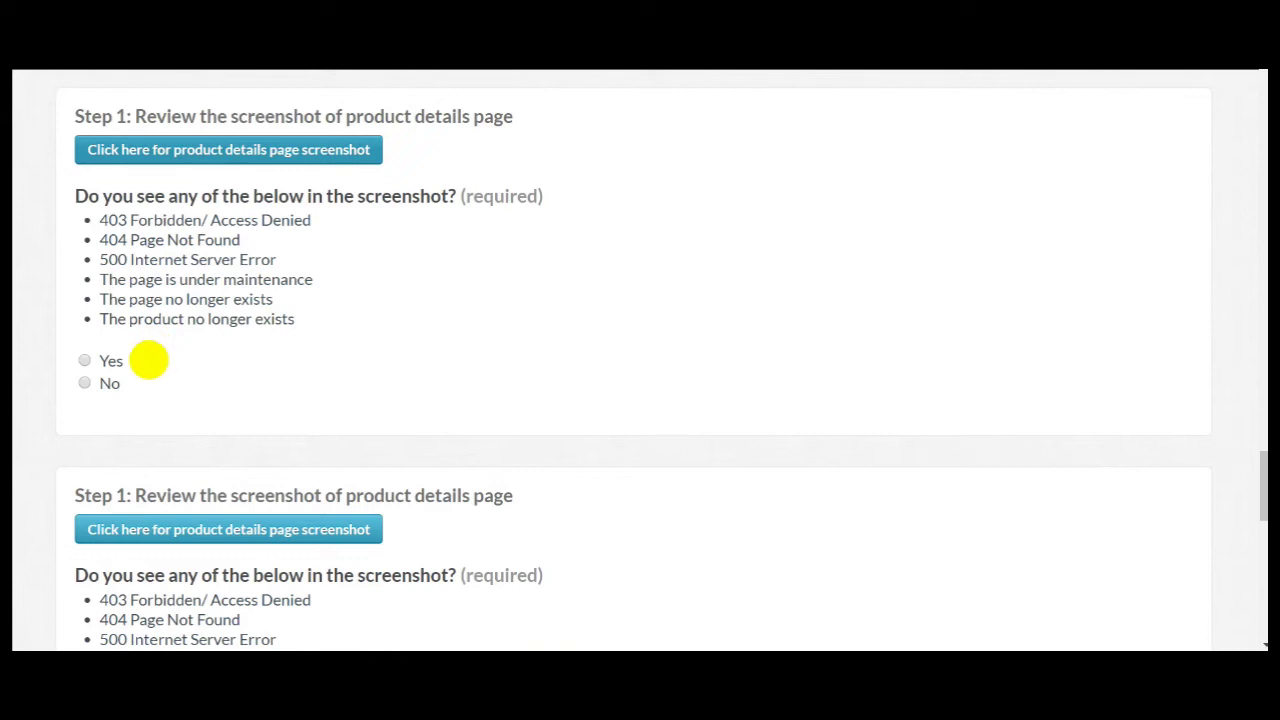
click(114, 384)
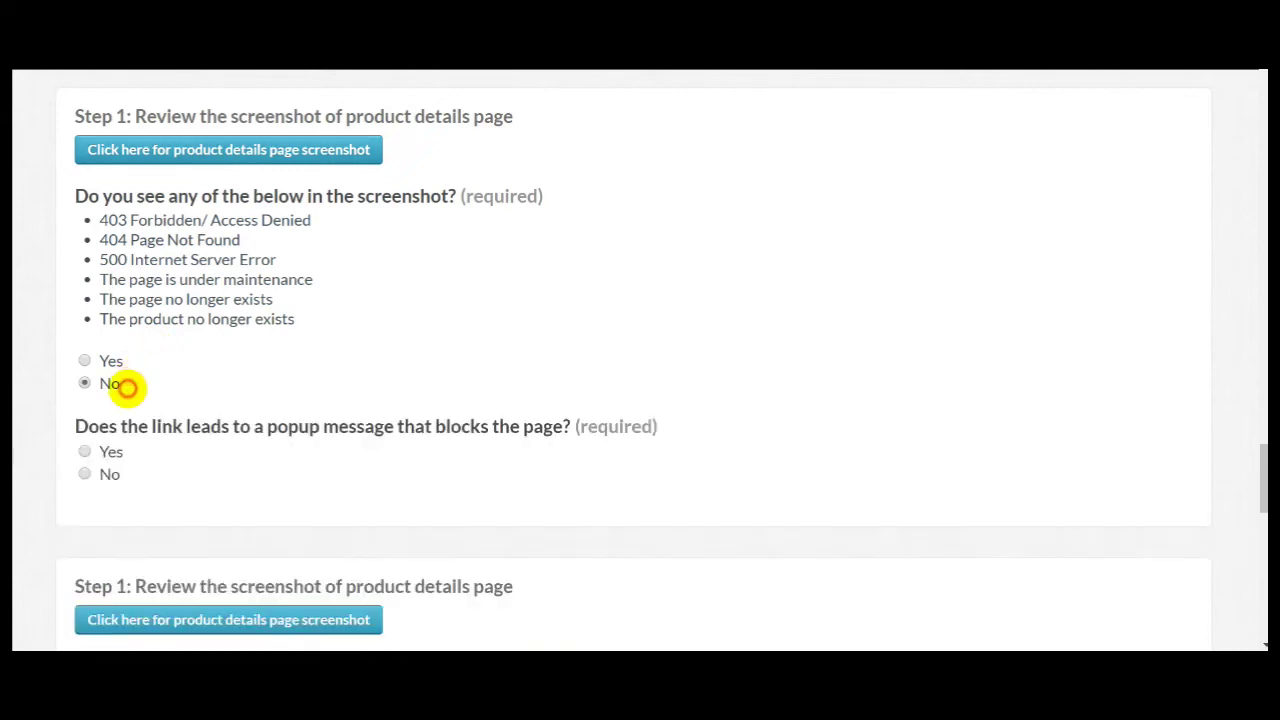
scroll(170, 425, down, 1)
click(157, 374)
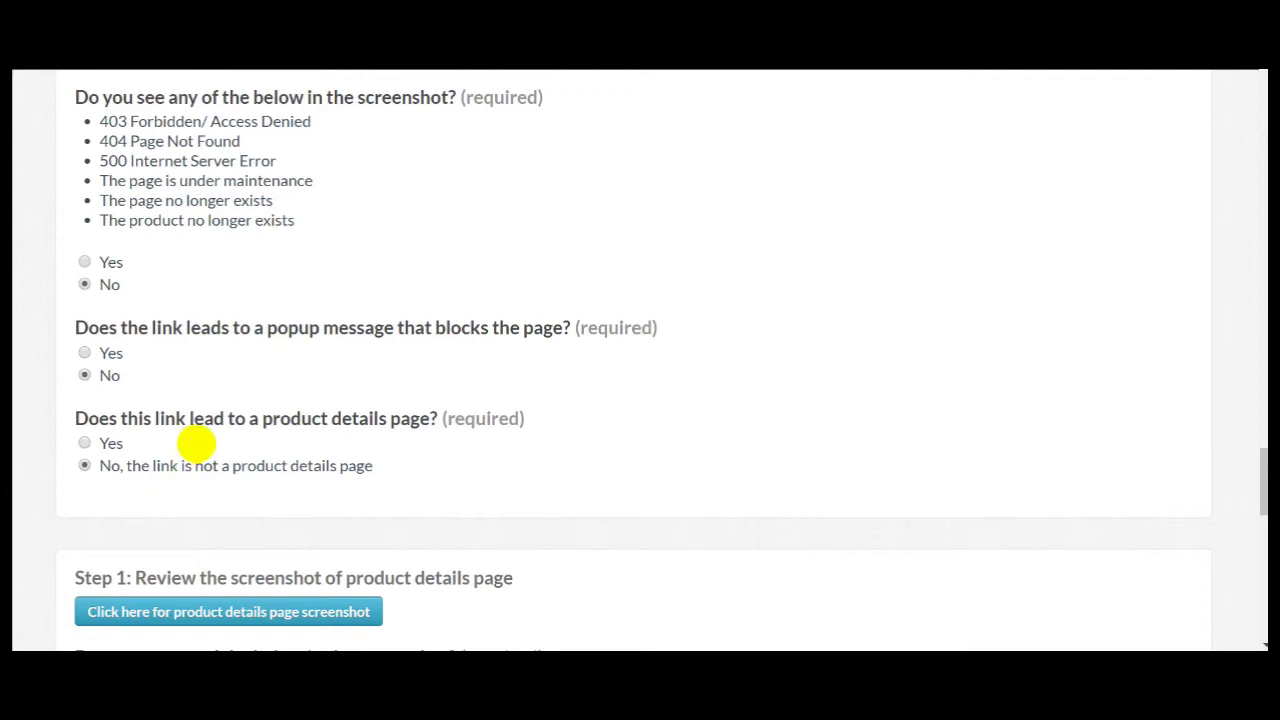
Step: Review the third item's screenshot, then answer No for page errors and Yes for a popup blocking the page
scroll(177, 371, down, 4)
click(313, 218)
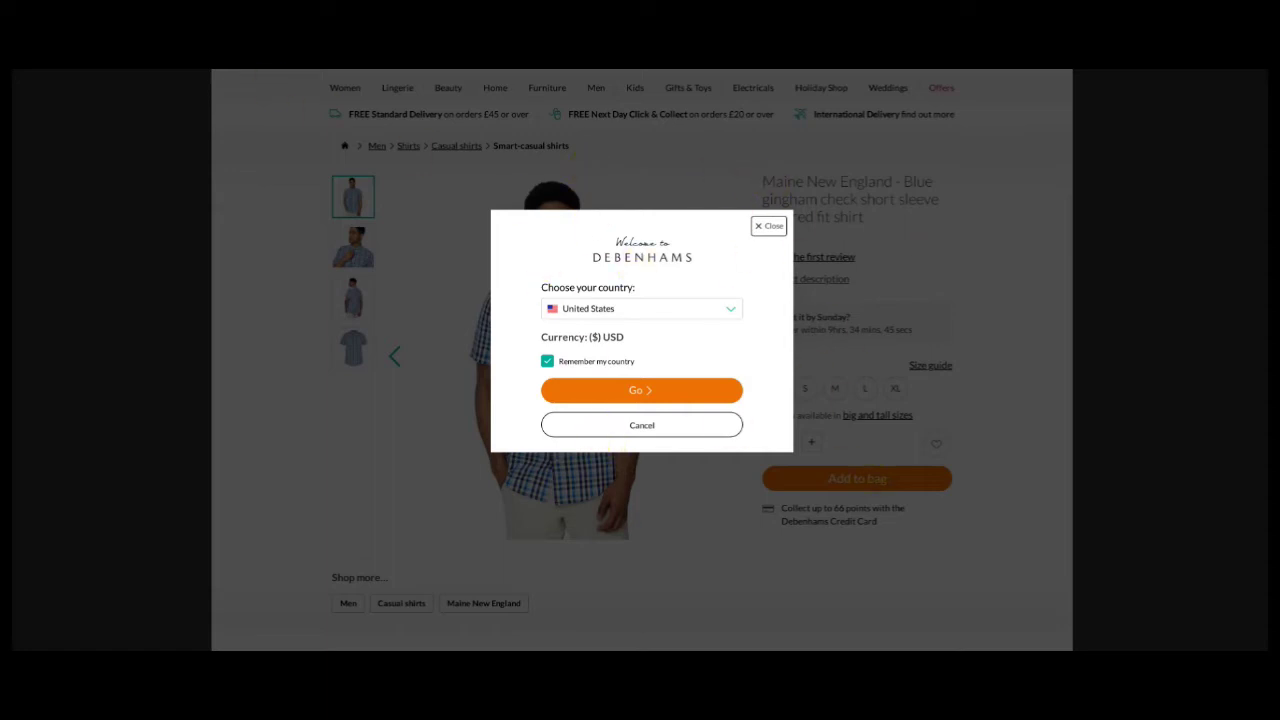
key(Escape)
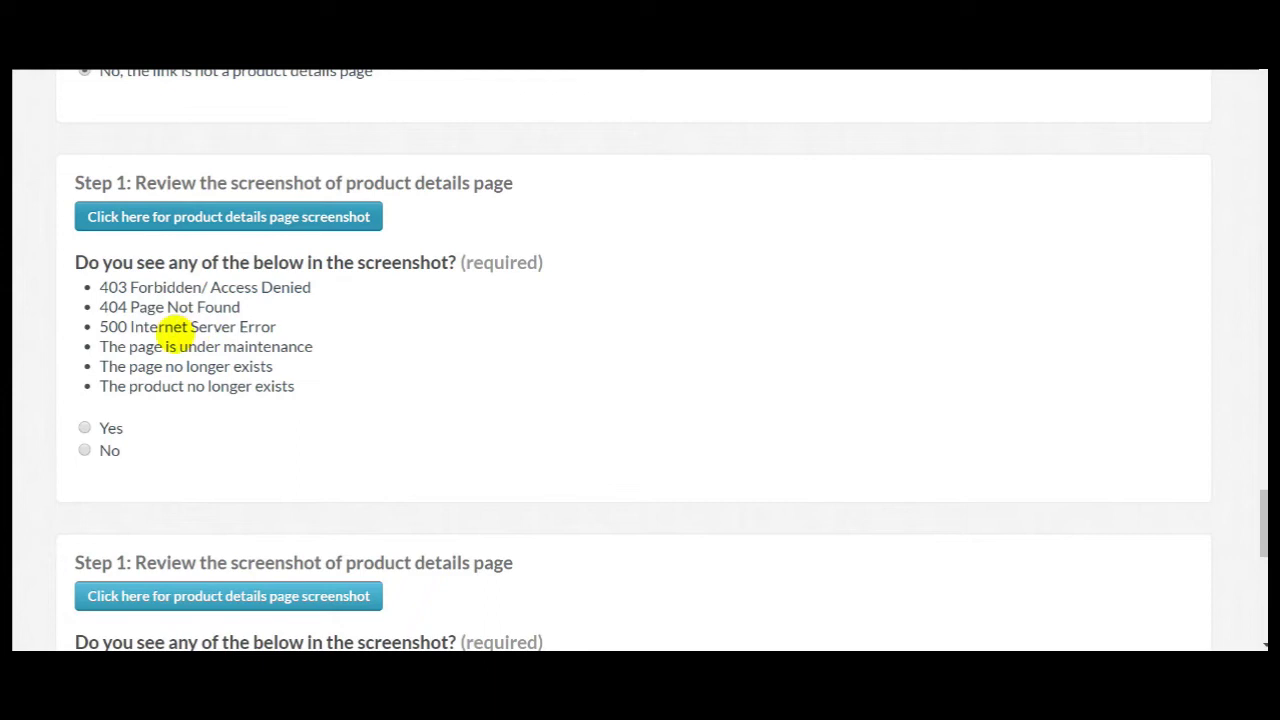
click(118, 447)
scroll(206, 463, down, 1)
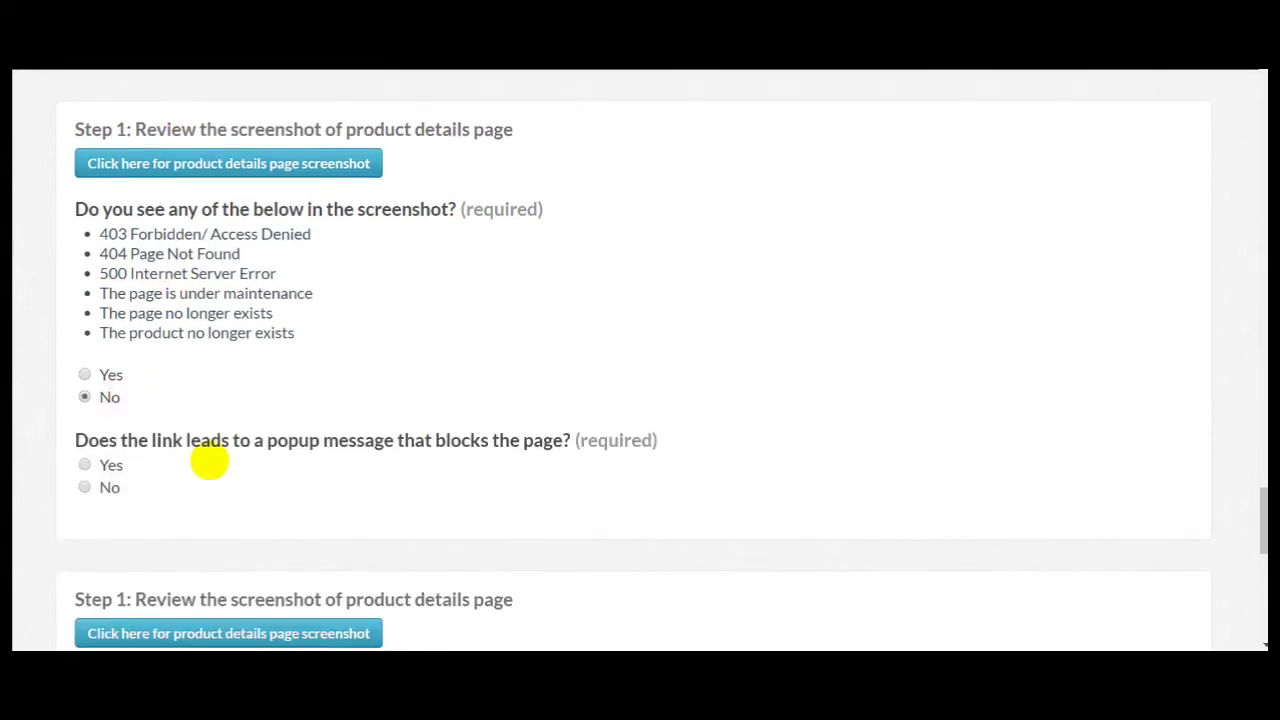
click(165, 418)
Step: Review the fourth item's screenshot and answer No to the page-error question
scroll(223, 374, down, 4)
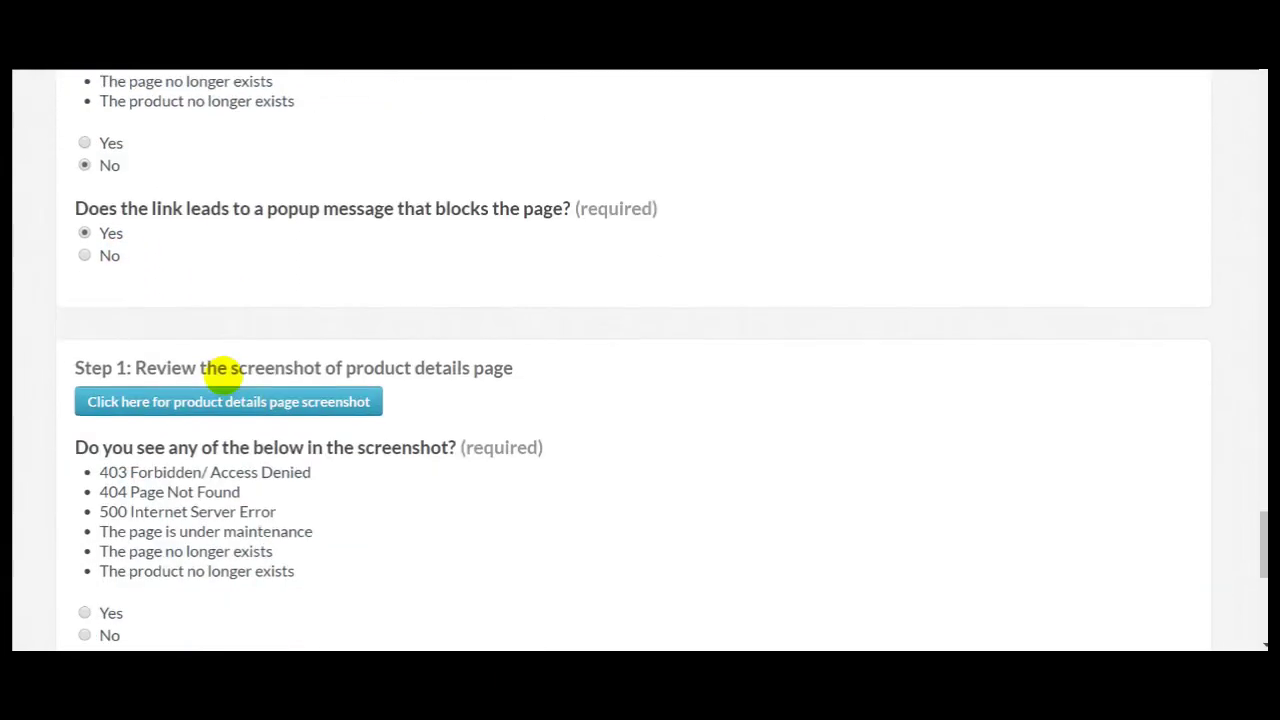
click(270, 193)
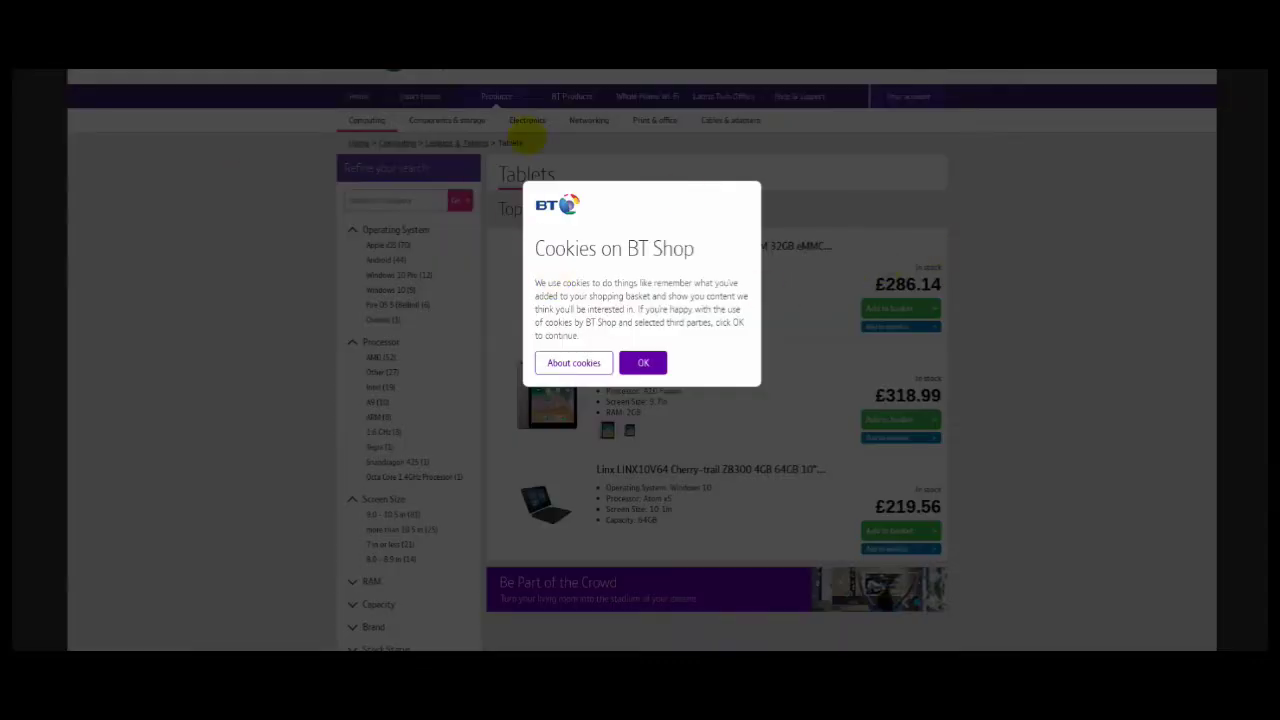
key(Escape)
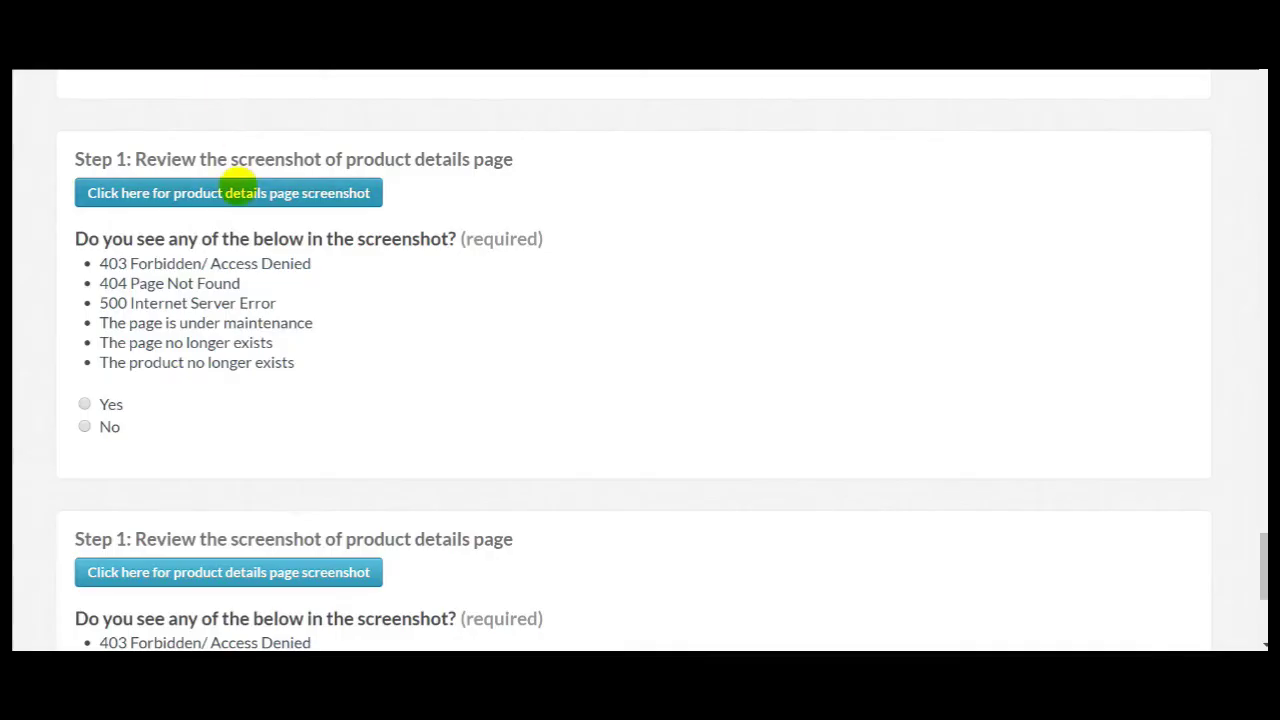
click(150, 425)
scroll(190, 380, down, 2)
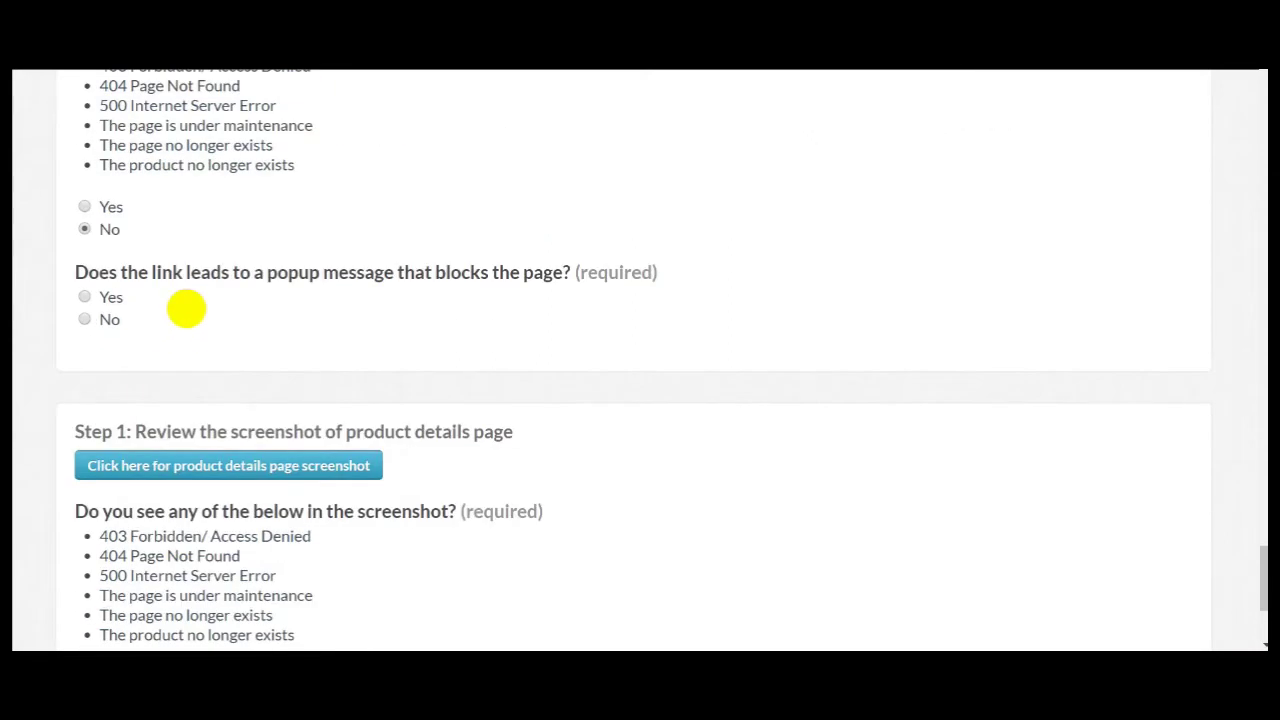
scroll(157, 329, down, 3)
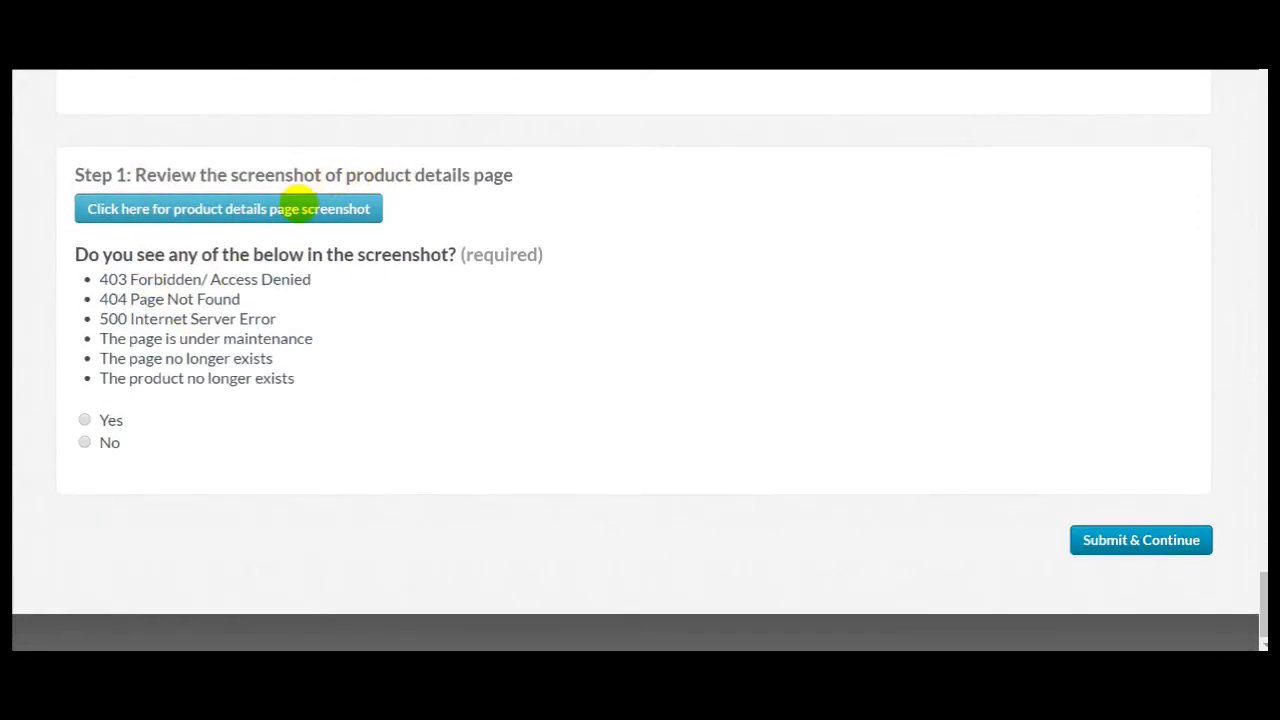
Step: Review the last item's screenshot and answer No to both the page-error and blocking-popup questions
click(280, 210)
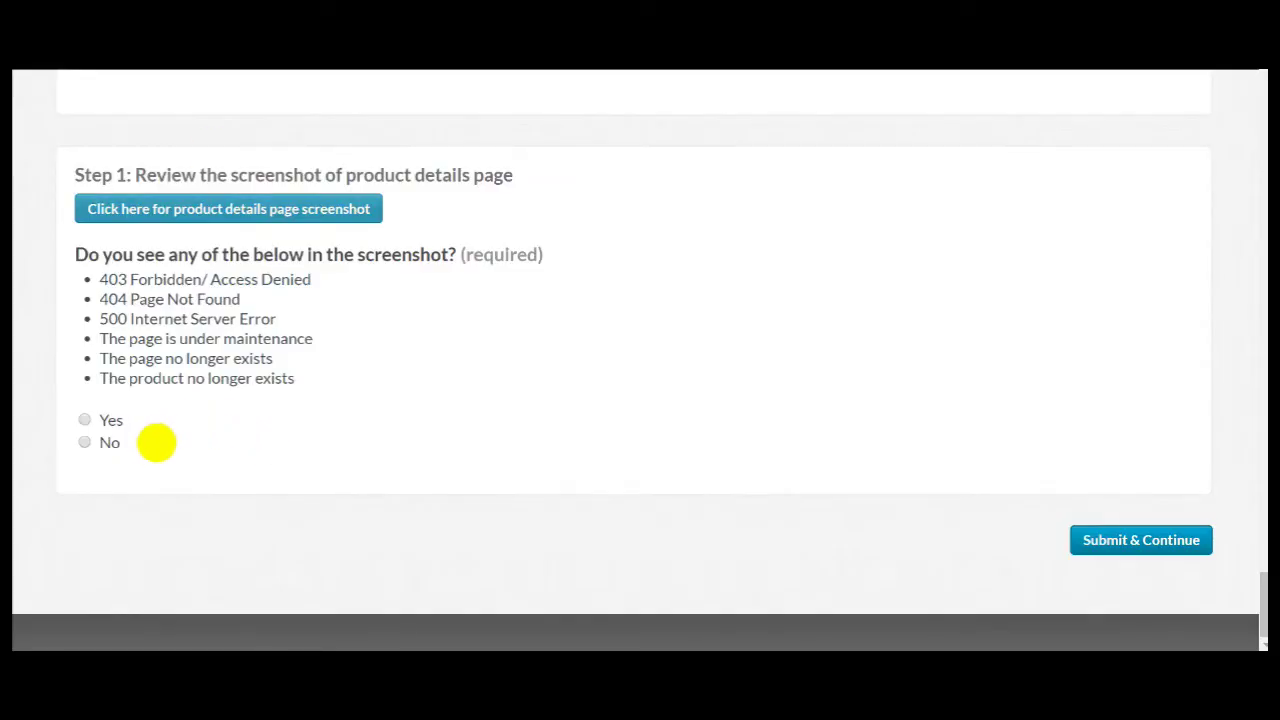
click(155, 442)
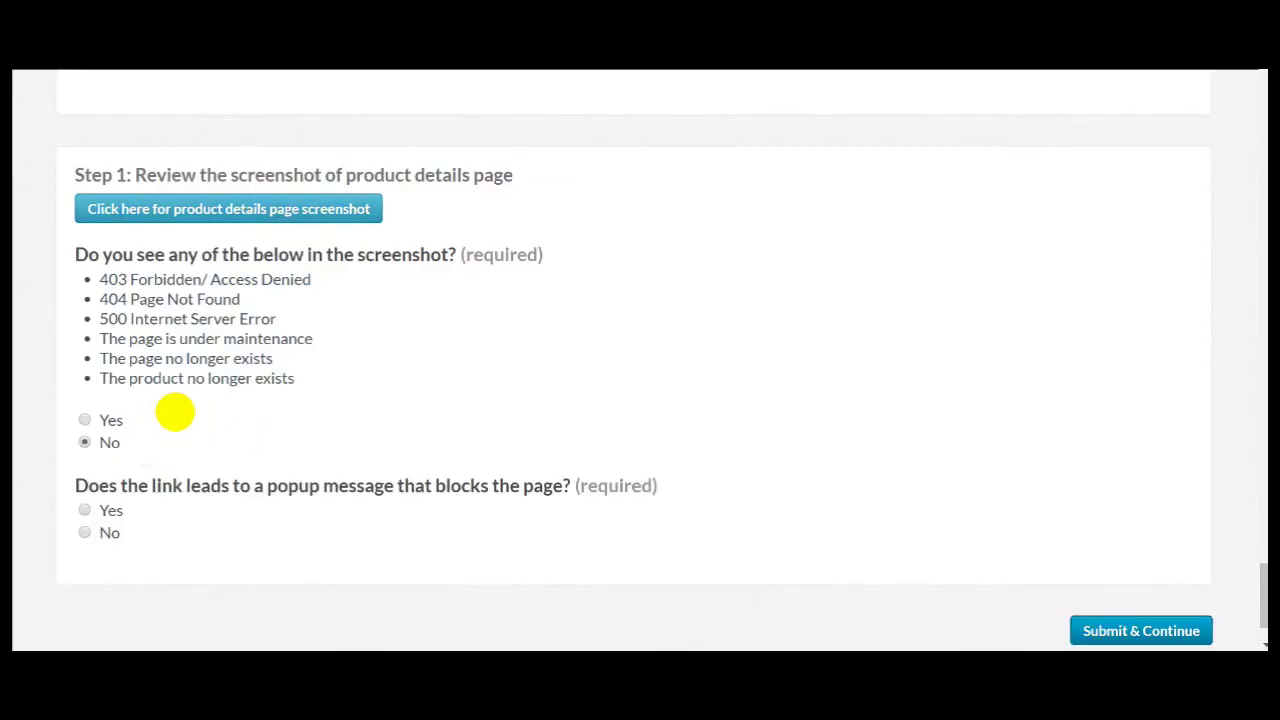
scroll(190, 452, down, 2)
click(140, 446)
Step: Mark the last link as not a product details page and submit the answers to continue
scroll(214, 444, down, 2)
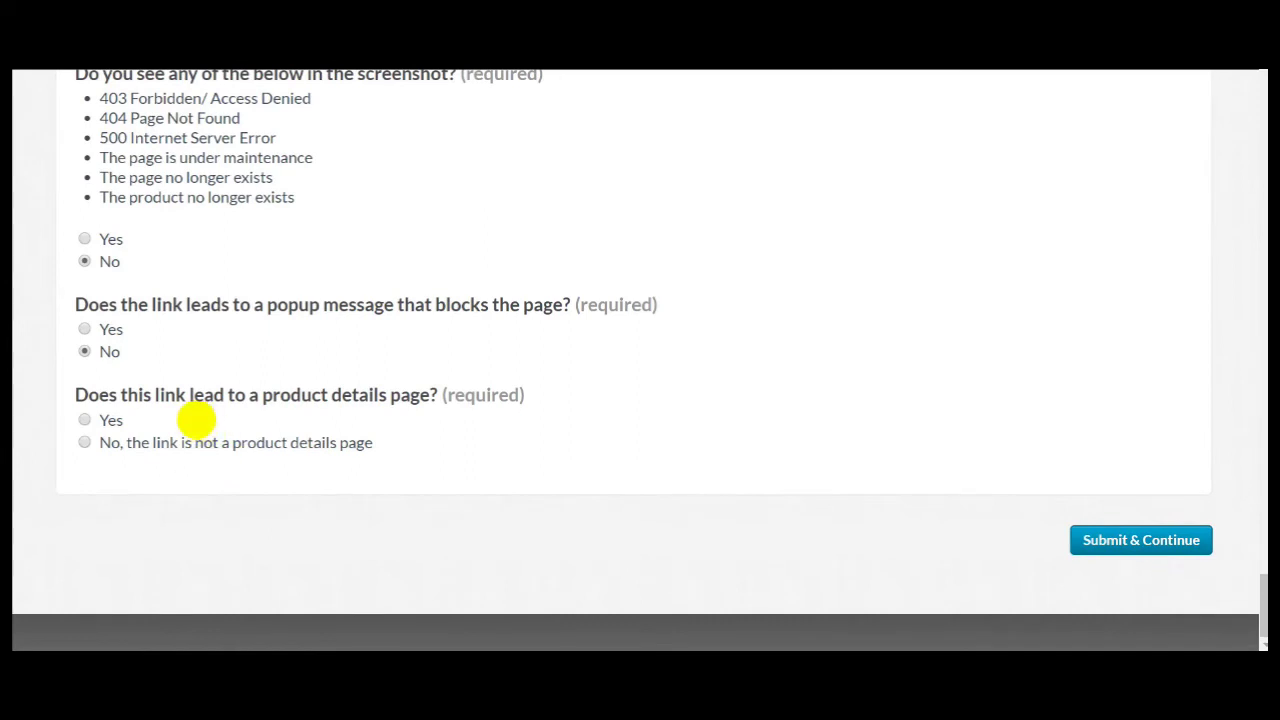
click(196, 420)
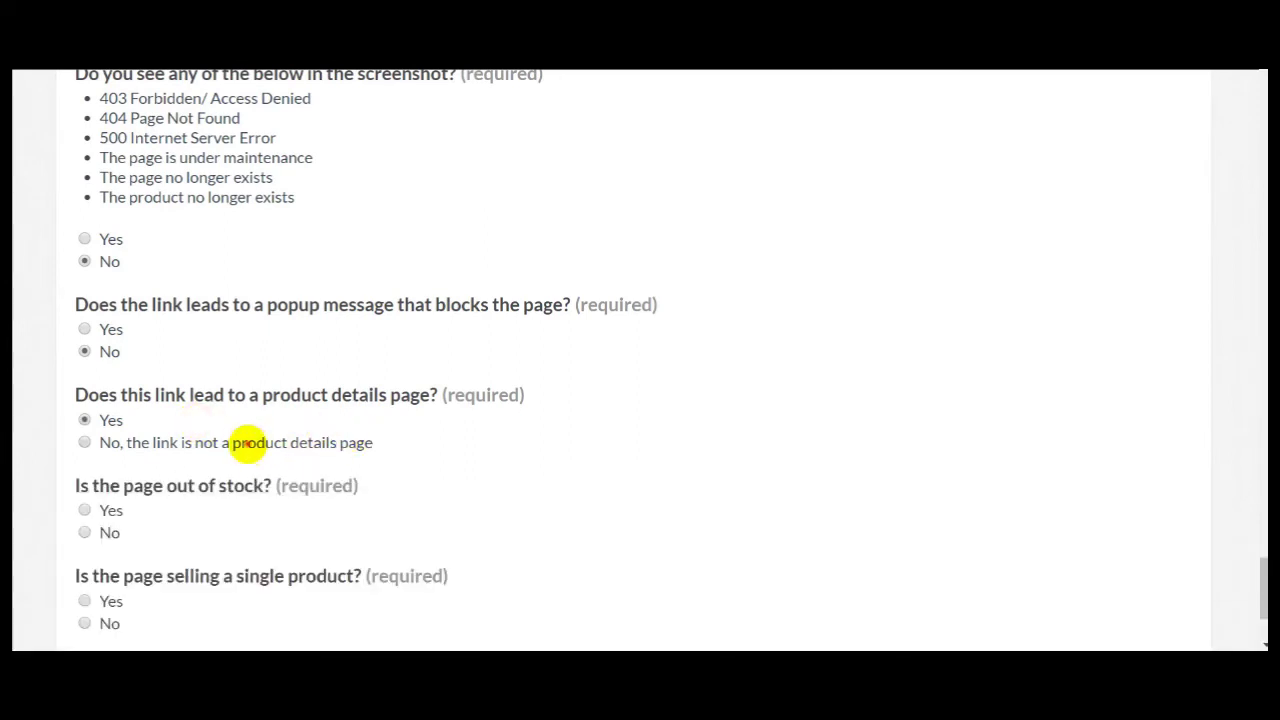
click(247, 443)
click(1140, 540)
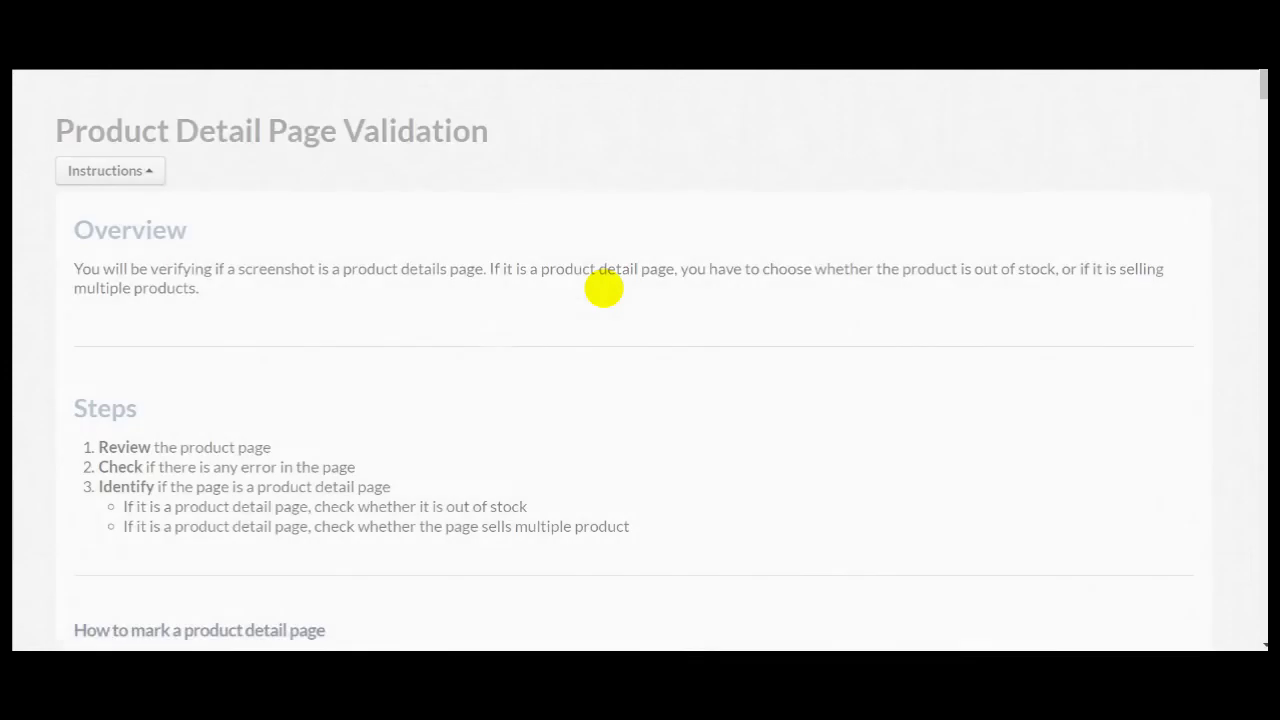
Step: Collapse the instructions on the new task page and open the first product details page screenshot
click(152, 168)
scroll(265, 200, down, 1)
click(279, 176)
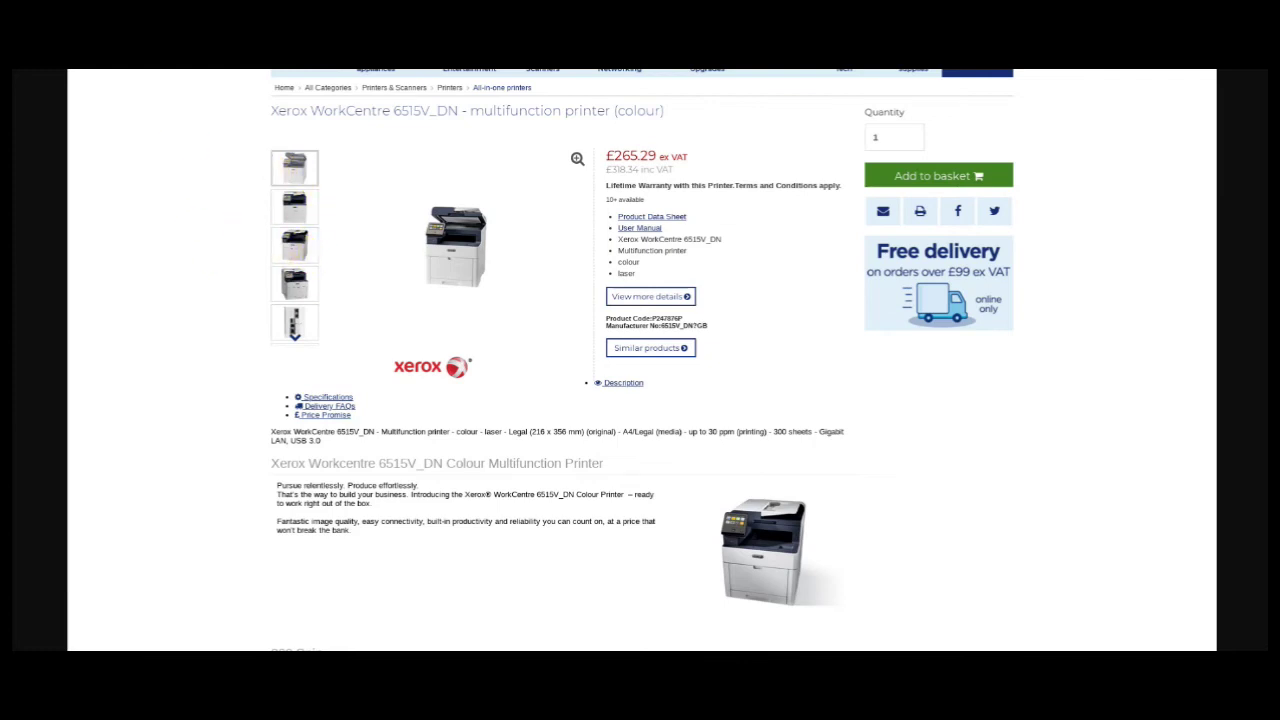
Step: Close the Xerox printer screenshot and answer No to the first item's page-error and blocking-popup questions
click(186, 286)
click(134, 397)
scroll(166, 371, down, 2)
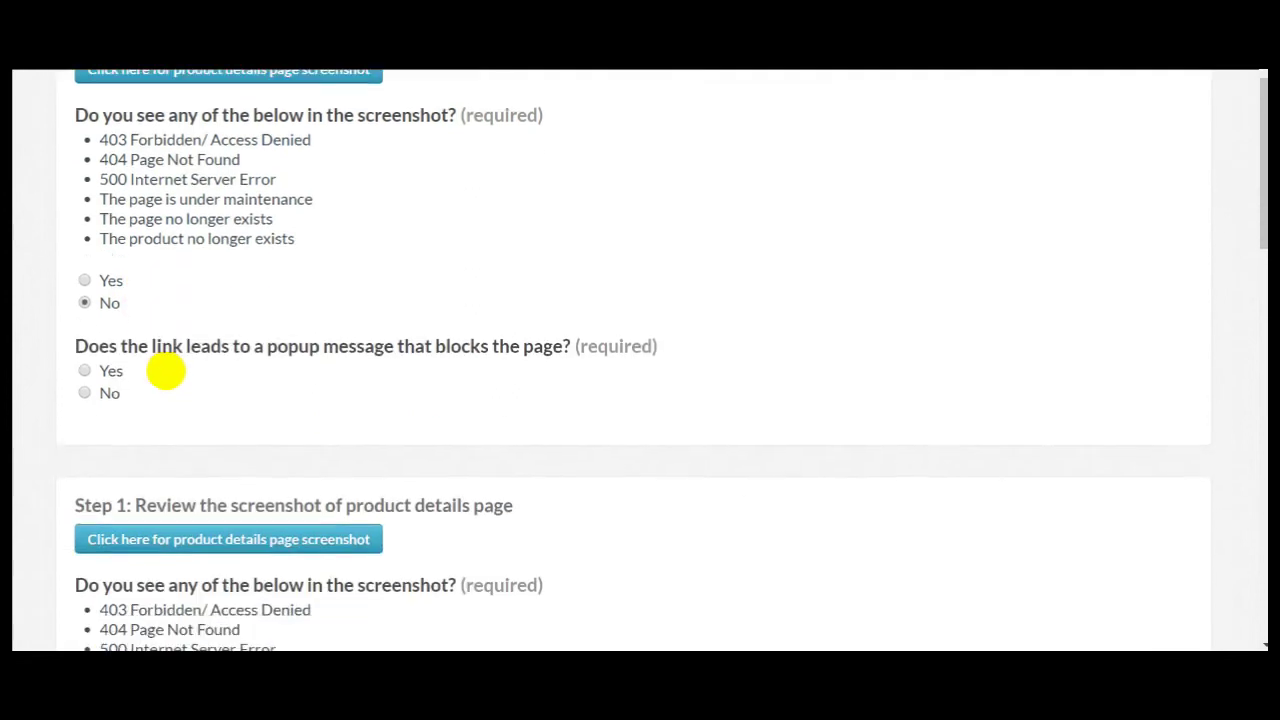
click(169, 297)
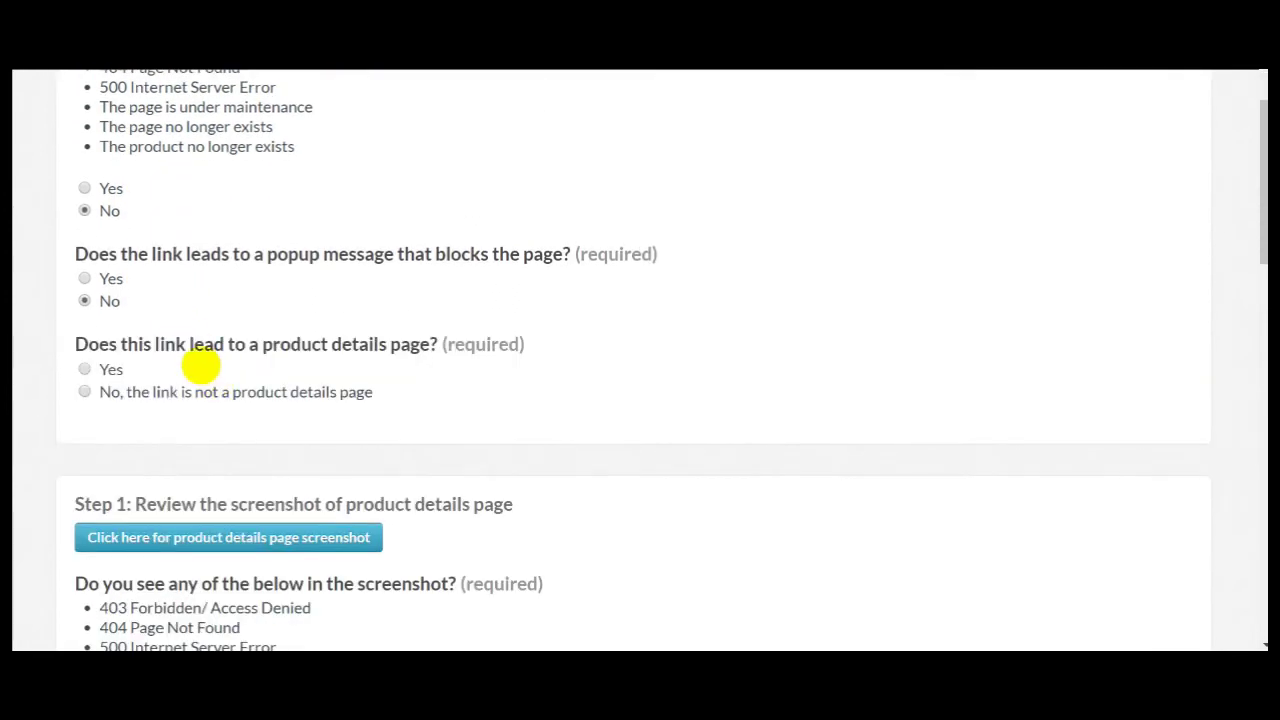
Step: Mark the first link as a product details page, answering No to out of stock and Yes to selling a single product
click(200, 368)
click(171, 481)
click(173, 545)
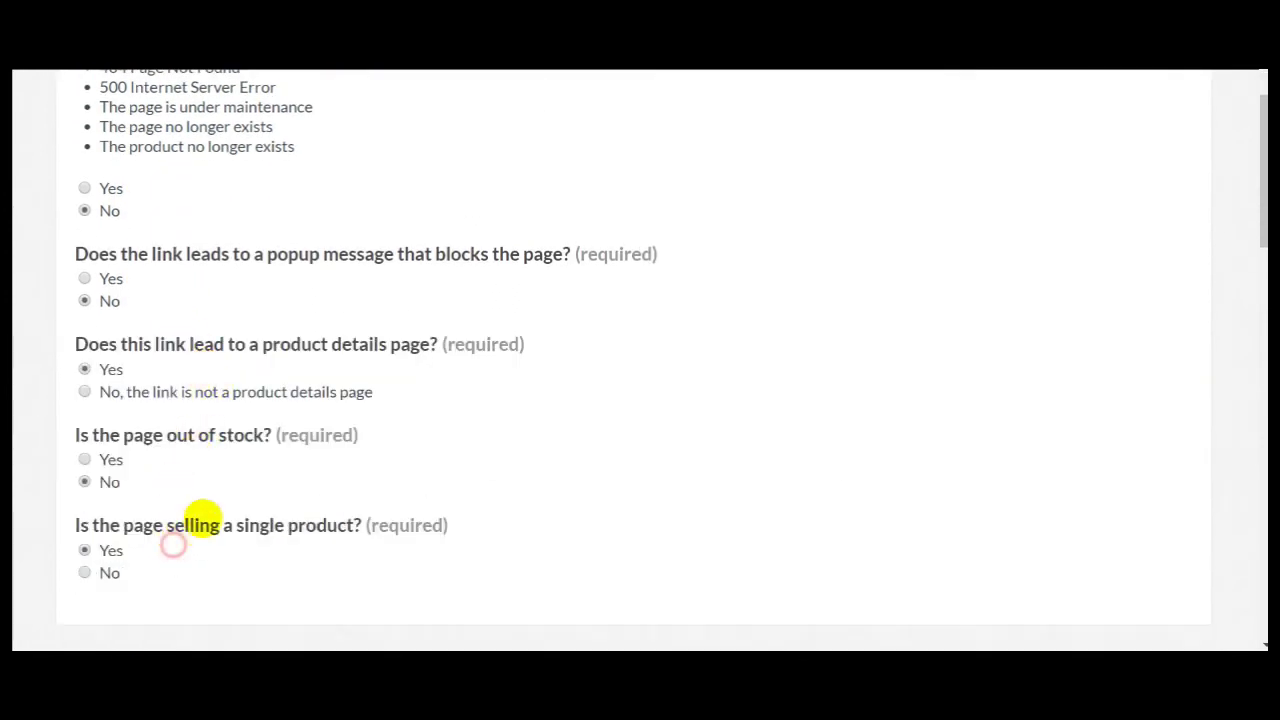
Step: Review the second item's screenshot and answer No to its page-error and blocking-popup questions
scroll(263, 360, down, 6)
click(320, 118)
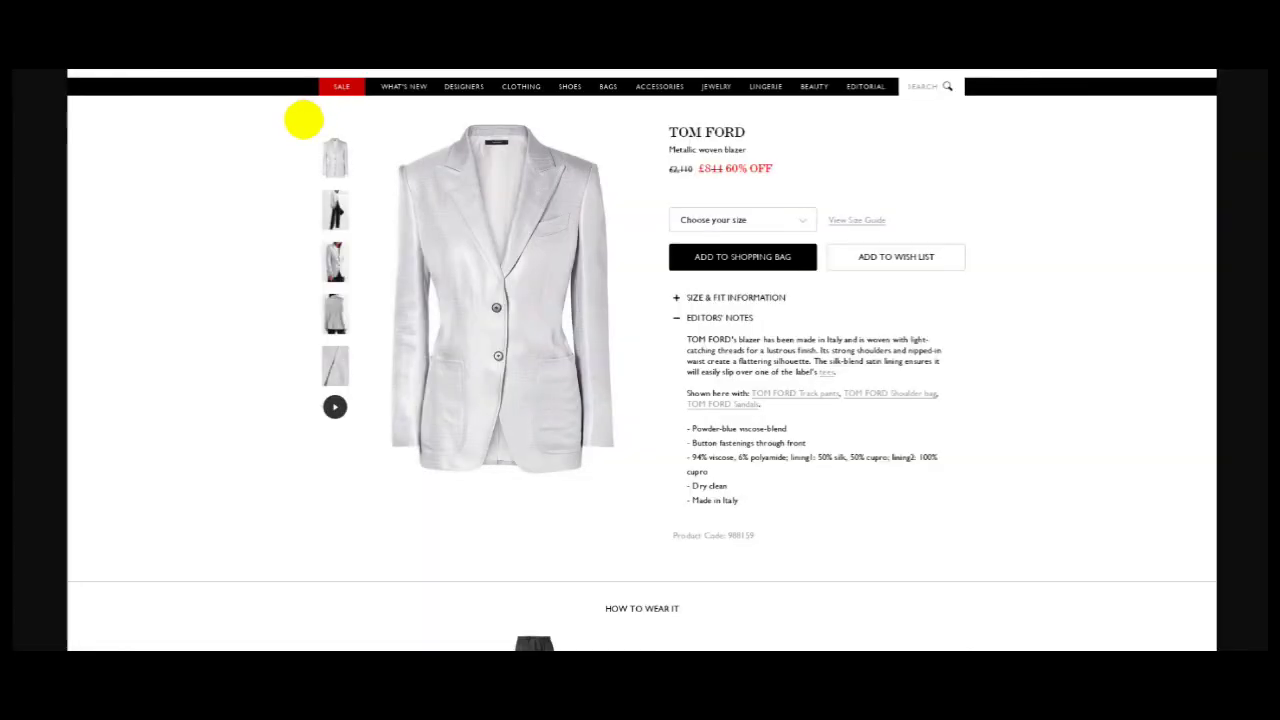
key(ctrl+w)
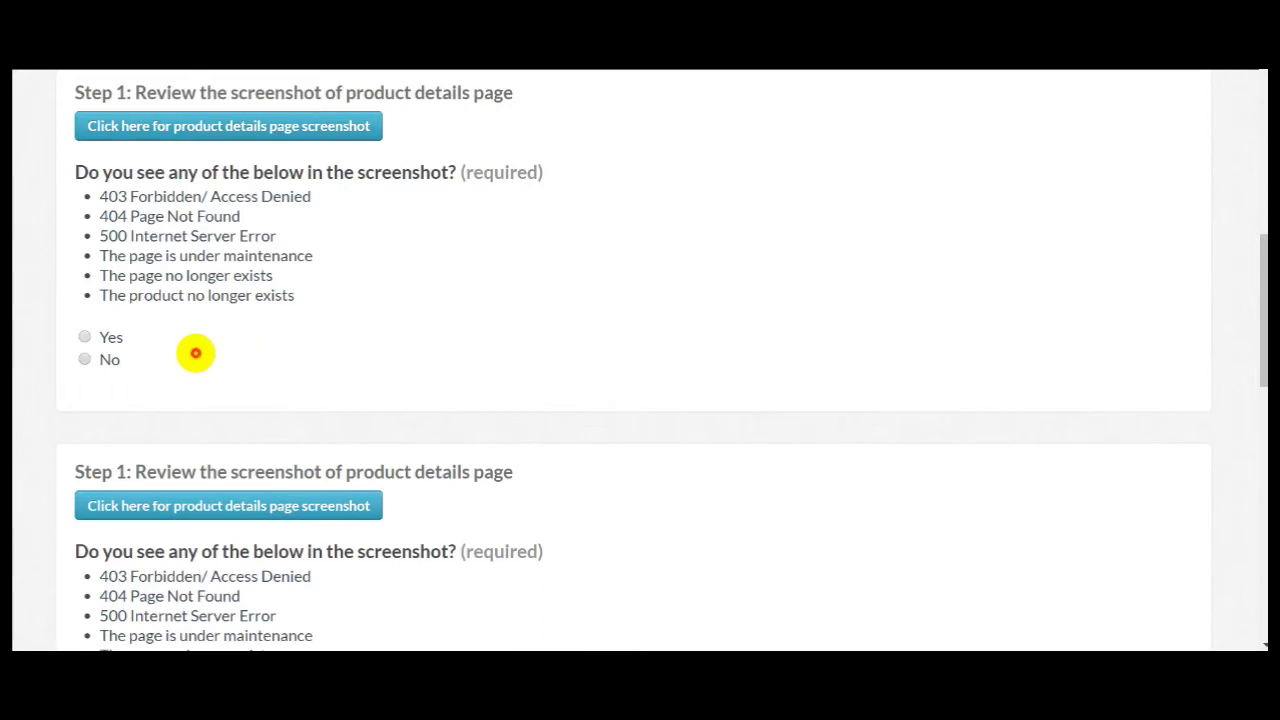
click(194, 356)
click(176, 455)
scroll(183, 450, down, 2)
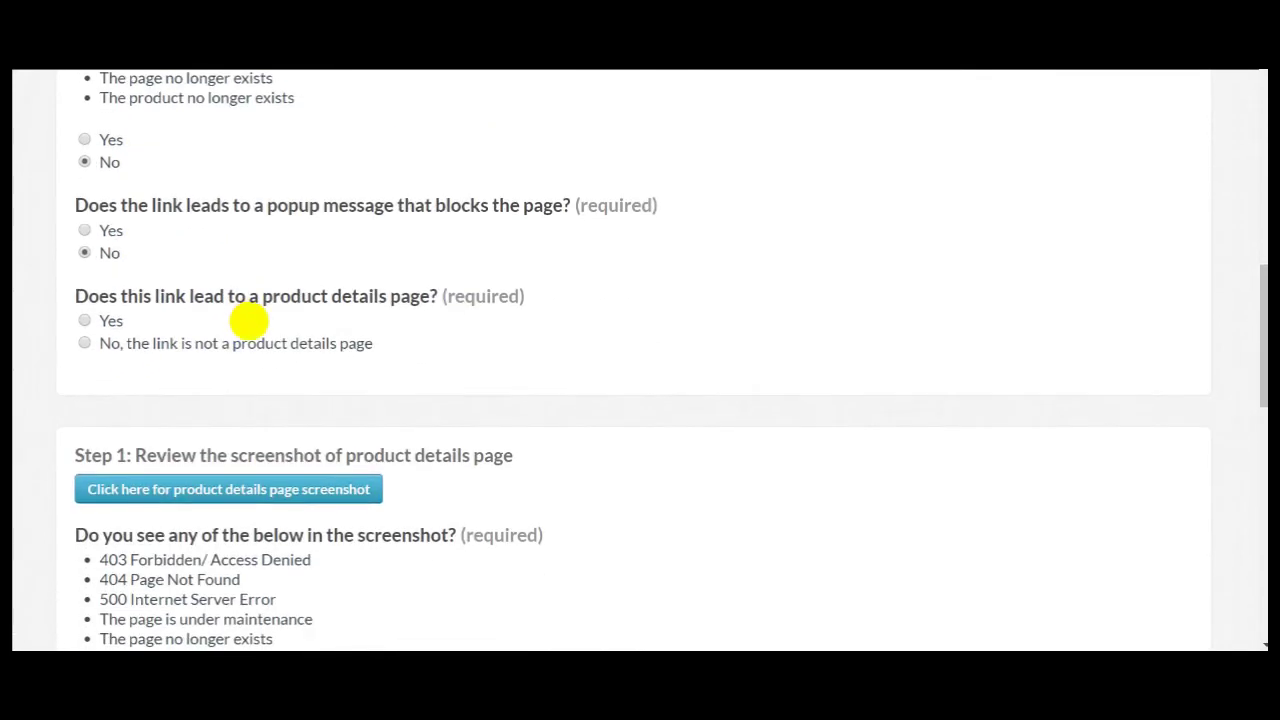
Step: Mark the second link as a product details page that is not out of stock and sells a single product
click(249, 320)
click(166, 434)
click(166, 501)
Step: Review the third item's screenshot, answering No to the page-error question and Yes to the blocking-popup question
scroll(209, 463, down, 5)
click(330, 172)
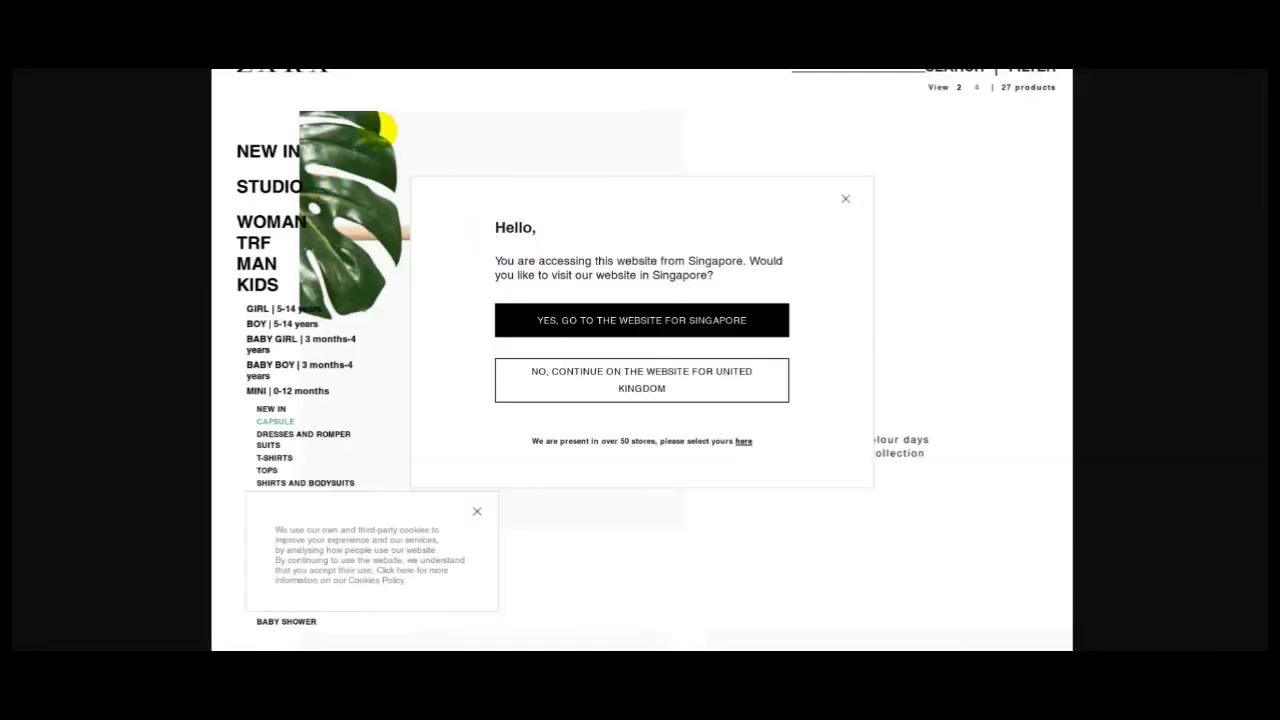
click(149, 349)
click(111, 409)
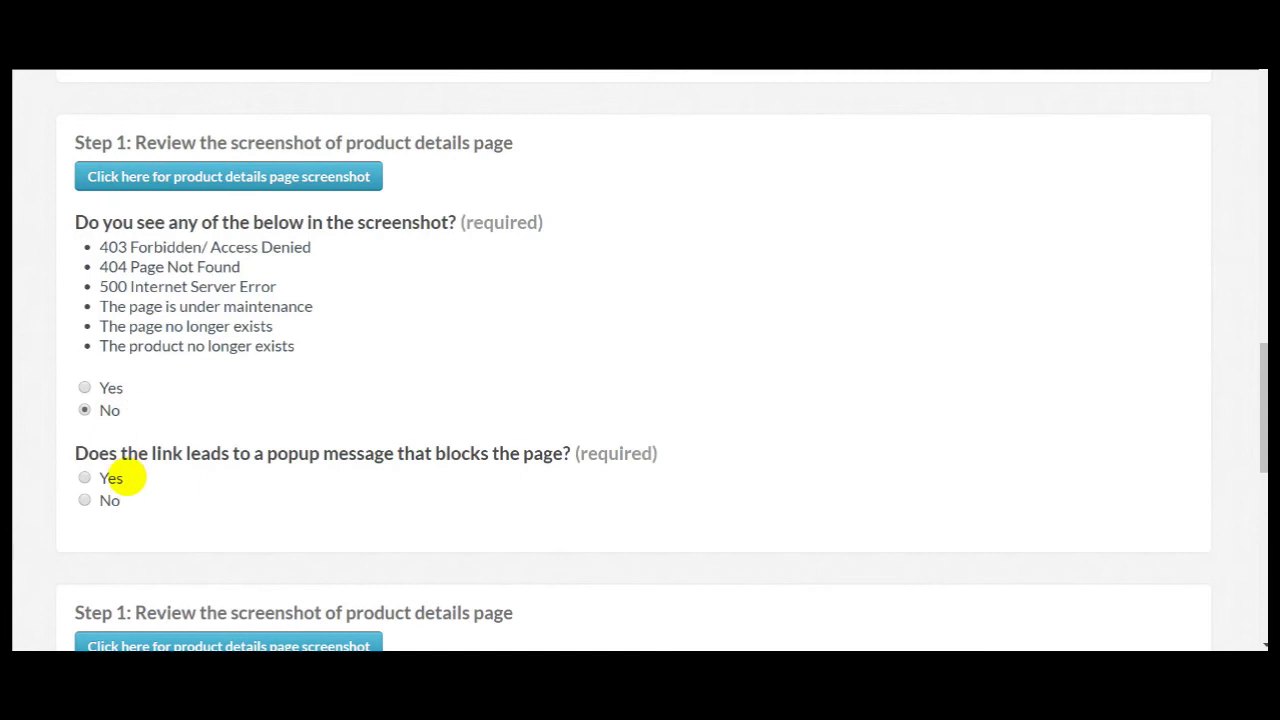
click(126, 477)
Step: Review the fourth item's screenshot, answer No to page errors and blocking popup, and mark the link as not a product details page
scroll(201, 456, down, 2)
scroll(201, 456, down, 1)
click(282, 352)
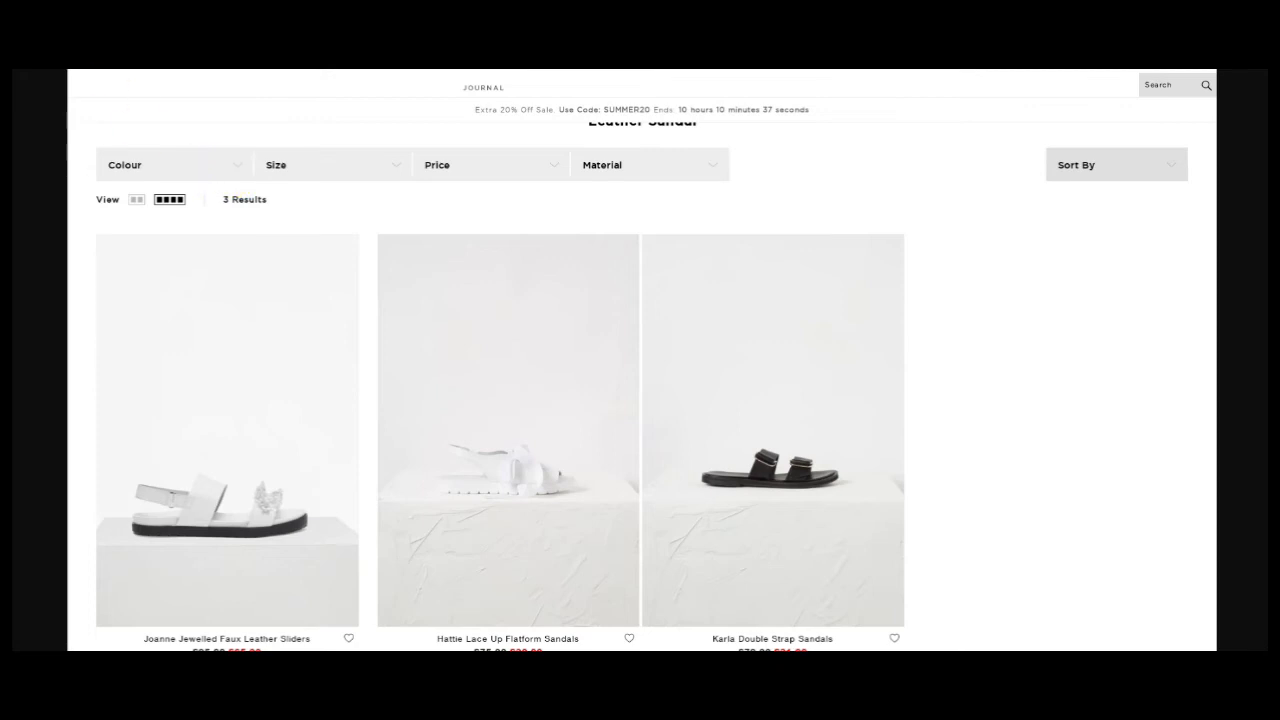
key(Escape)
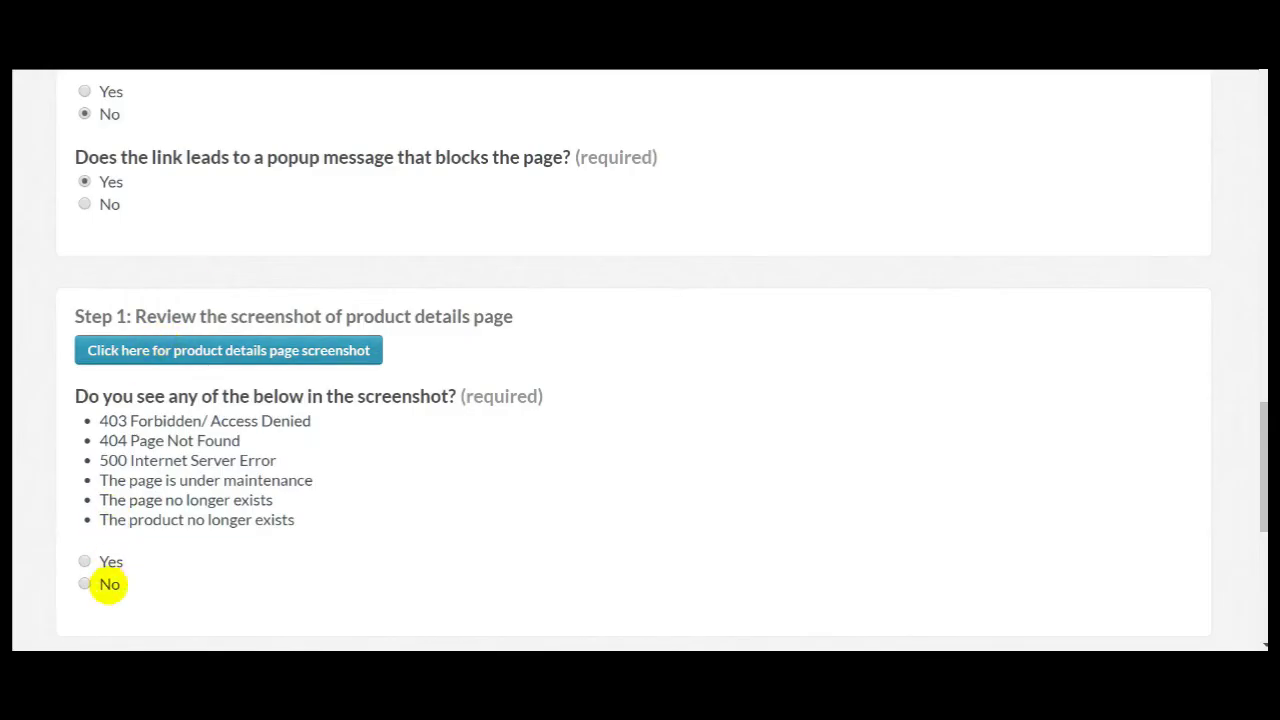
click(105, 584)
scroll(163, 306, down, 3)
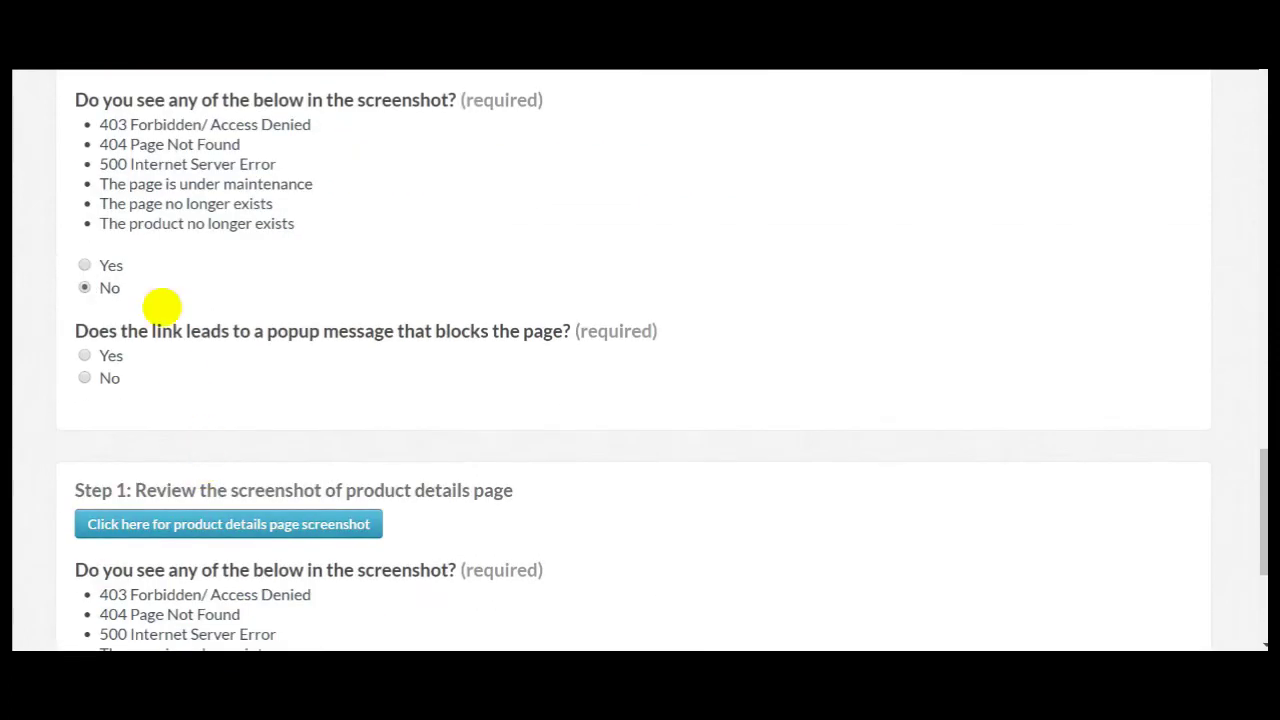
click(112, 380)
click(158, 469)
Step: Review the last item's screenshot and answer No to both the page-error and blocking-popup questions
scroll(346, 314, down, 3)
click(331, 314)
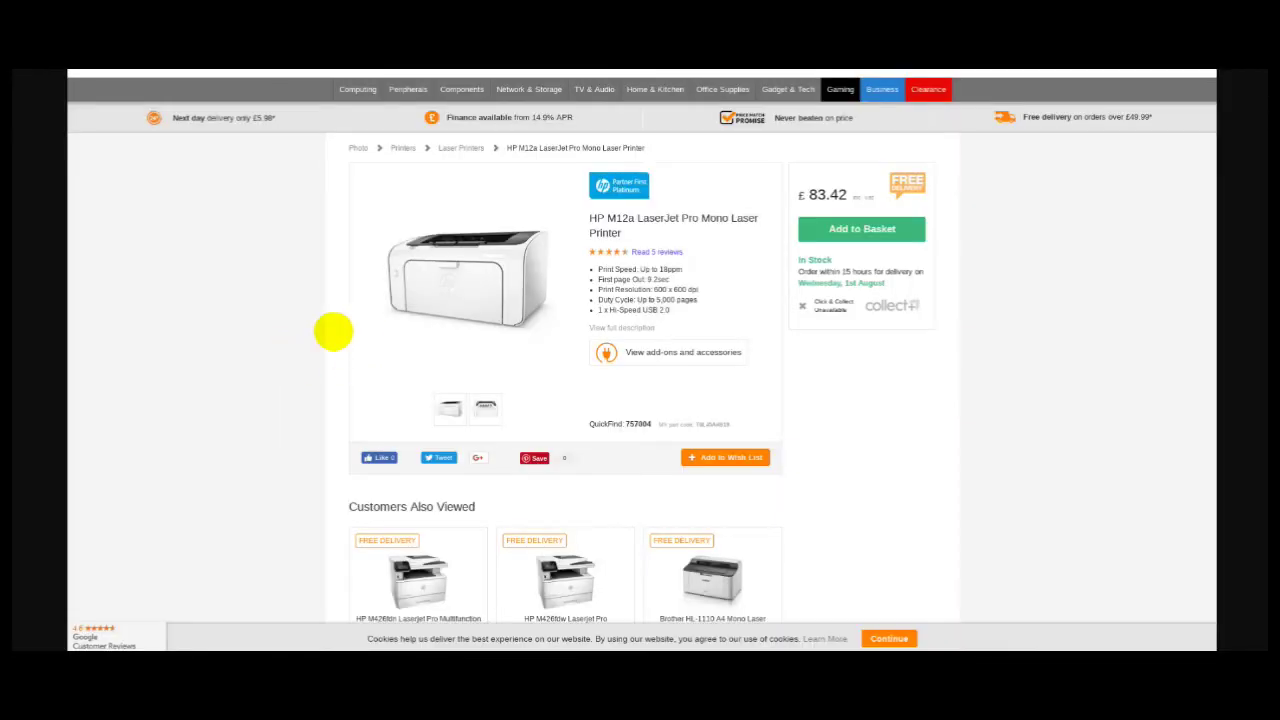
key(ctrl+w)
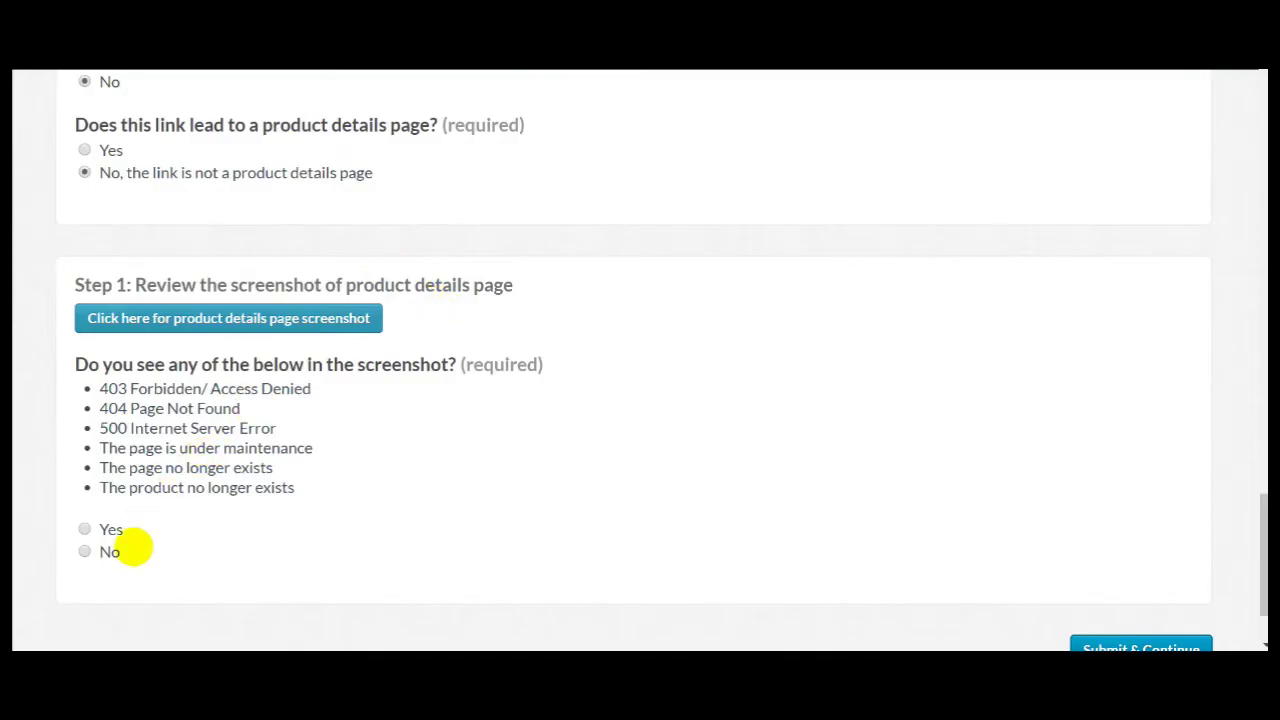
click(129, 546)
scroll(200, 515, down, 2)
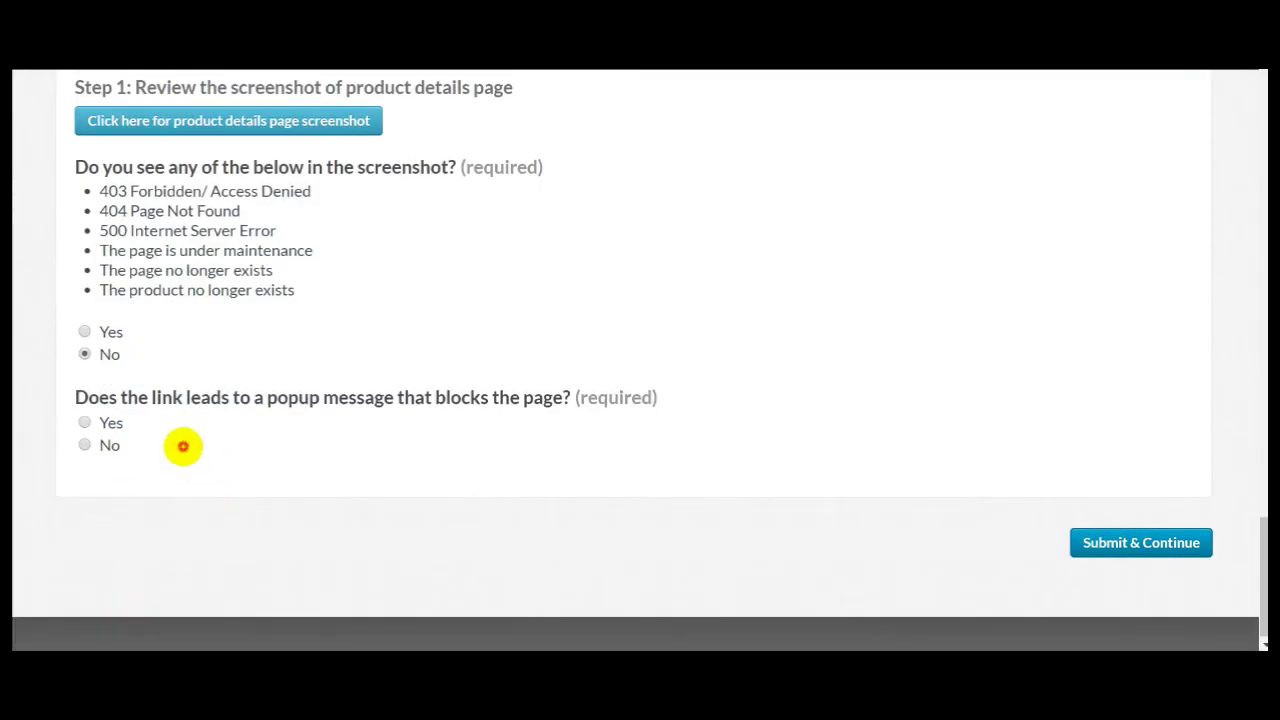
click(183, 446)
Step: Mark the last link as a product details page, not out of stock and selling a single product, and submit the answers
click(223, 518)
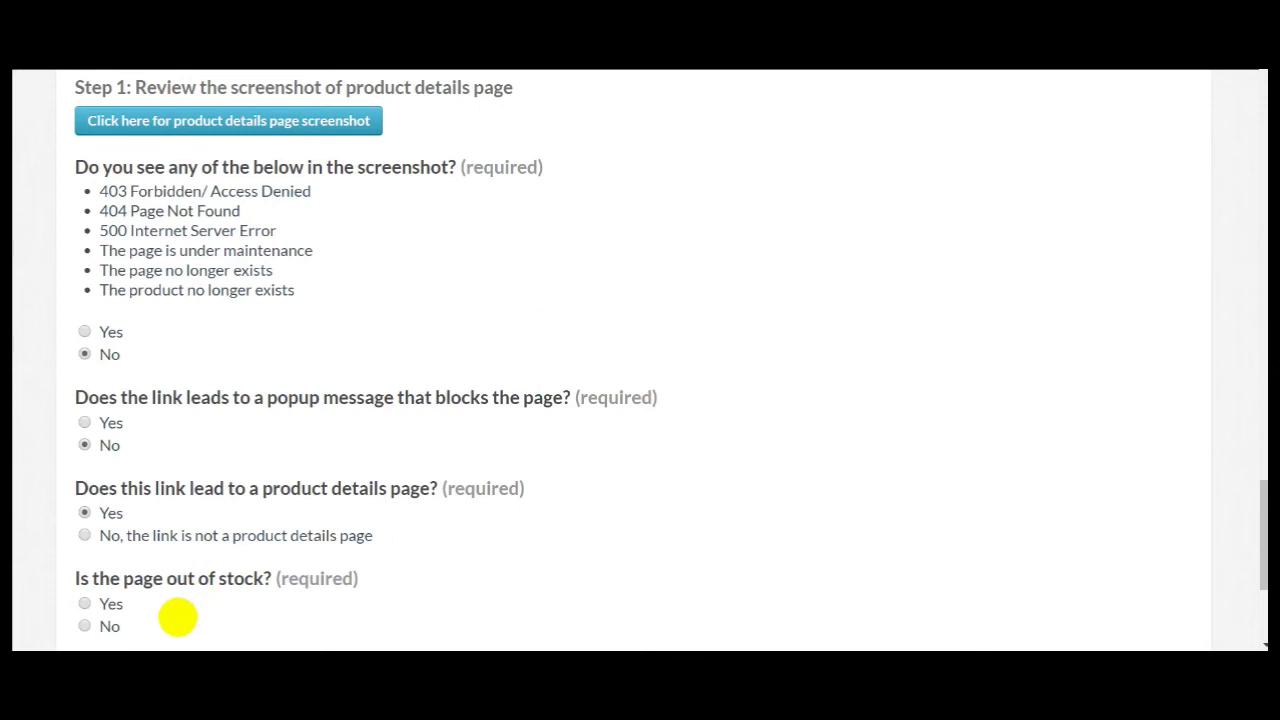
click(178, 617)
scroll(246, 546, down, 2)
click(188, 500)
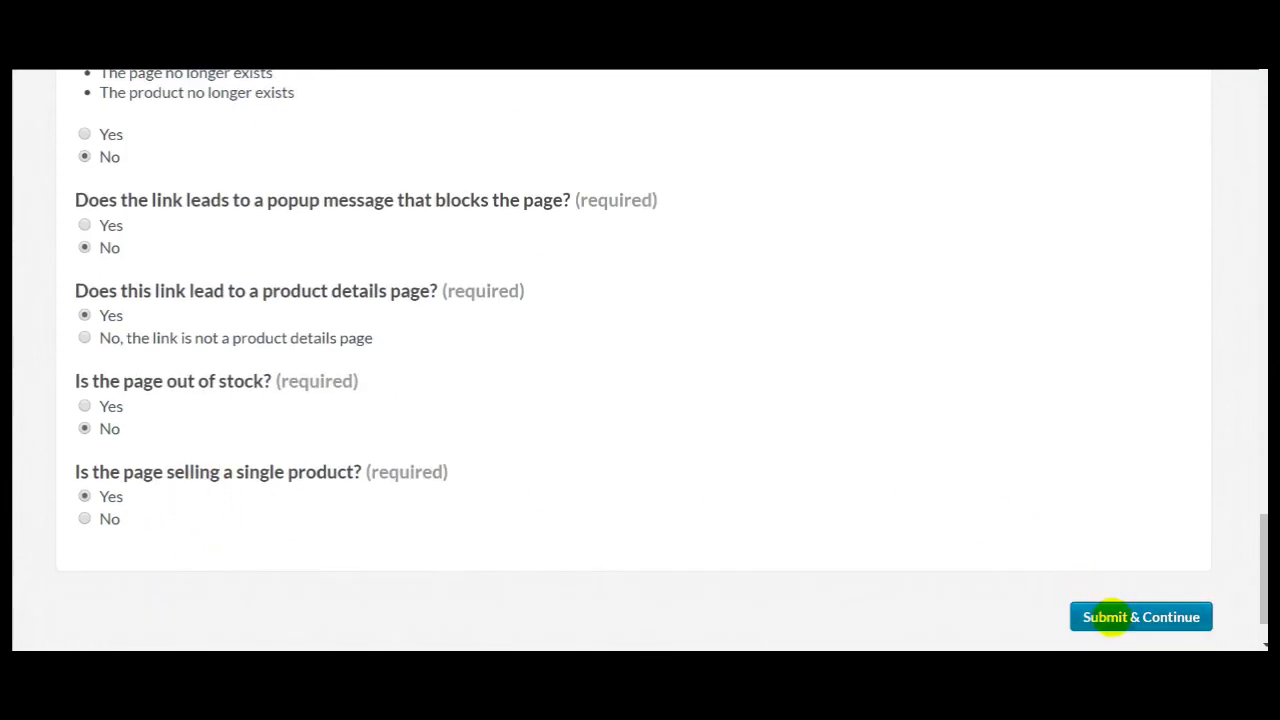
click(1112, 617)
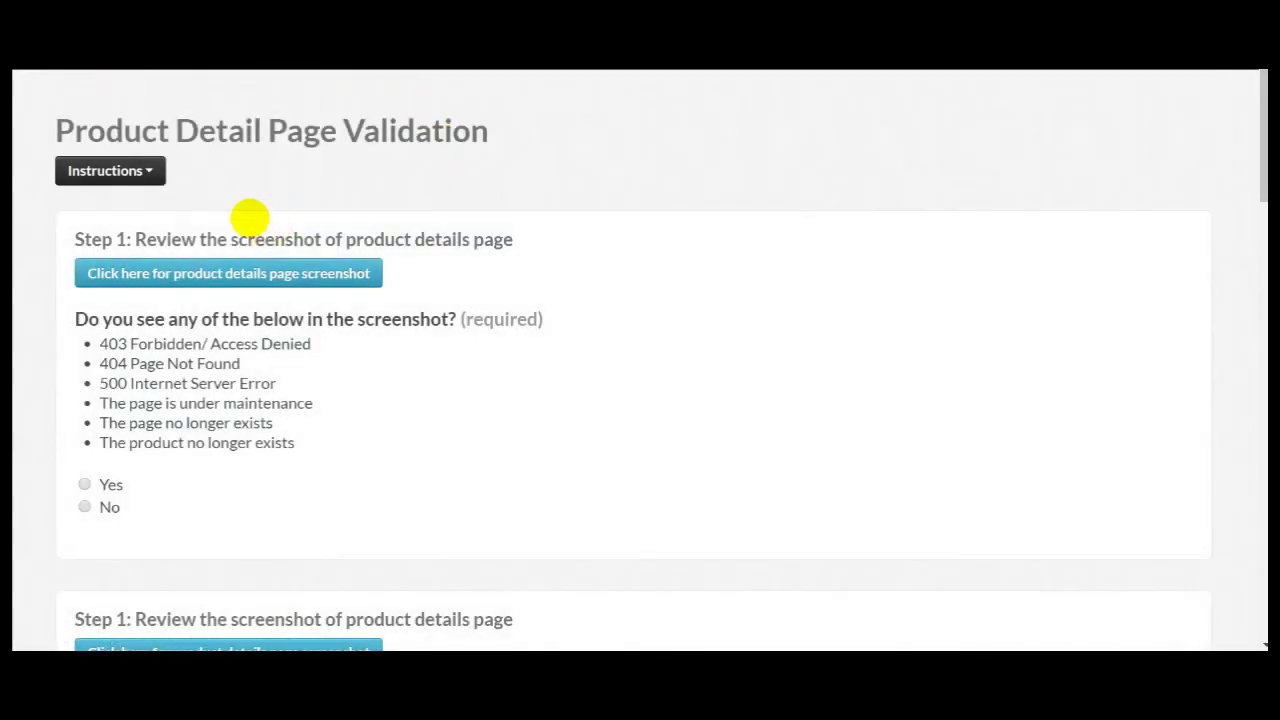
Step: Review the first item's screenshot on the new task page and answer No to its page-error and blocking-popup questions
click(240, 278)
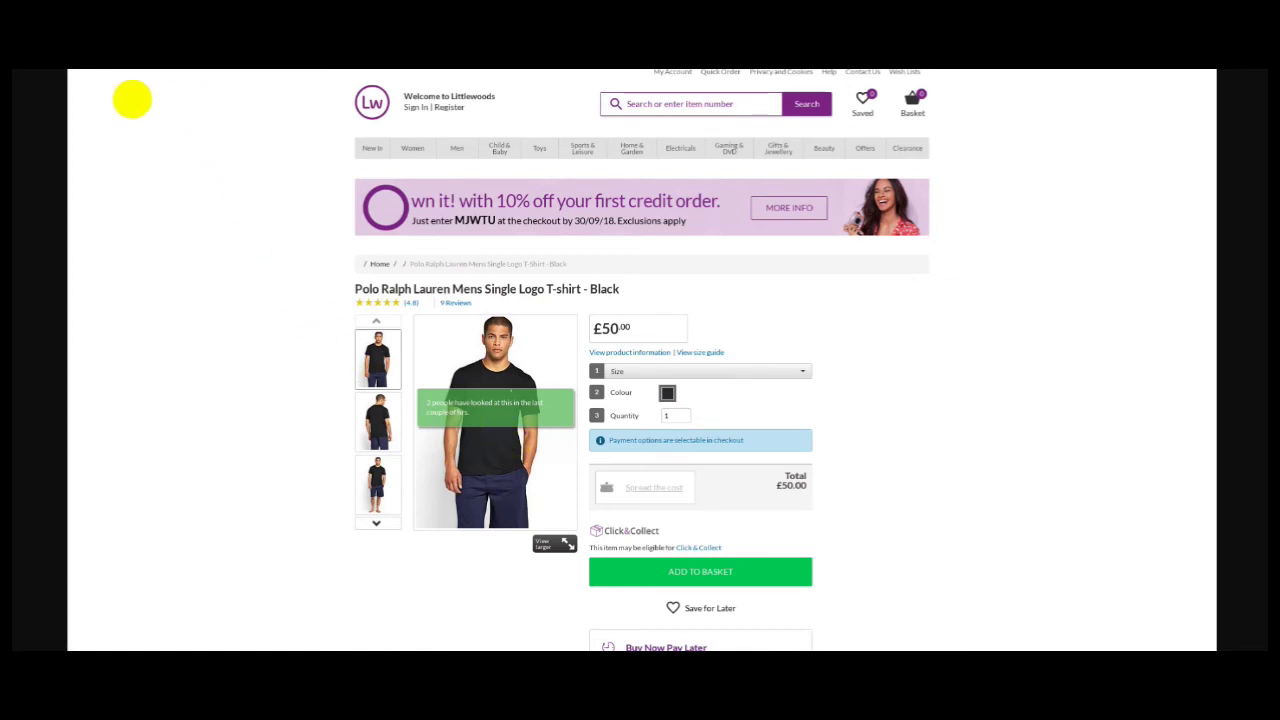
key(ctrl+w)
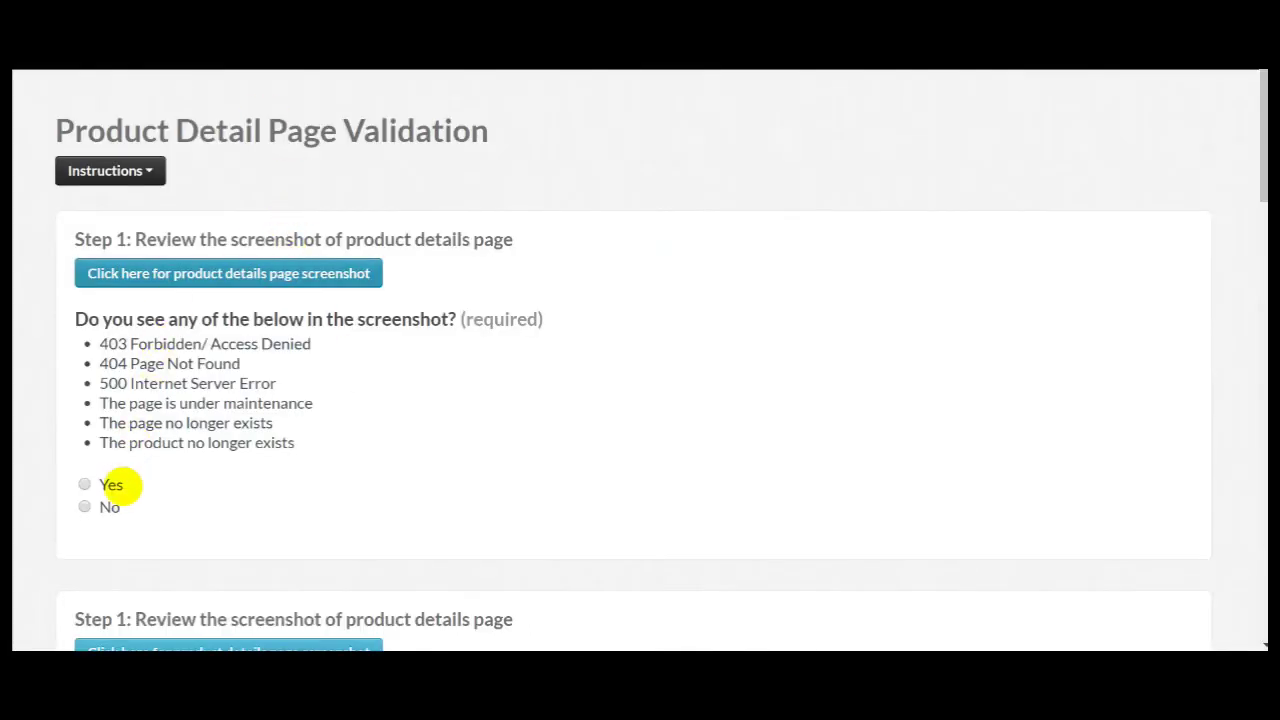
click(105, 485)
scroll(200, 451, down, 2)
click(152, 310)
click(151, 401)
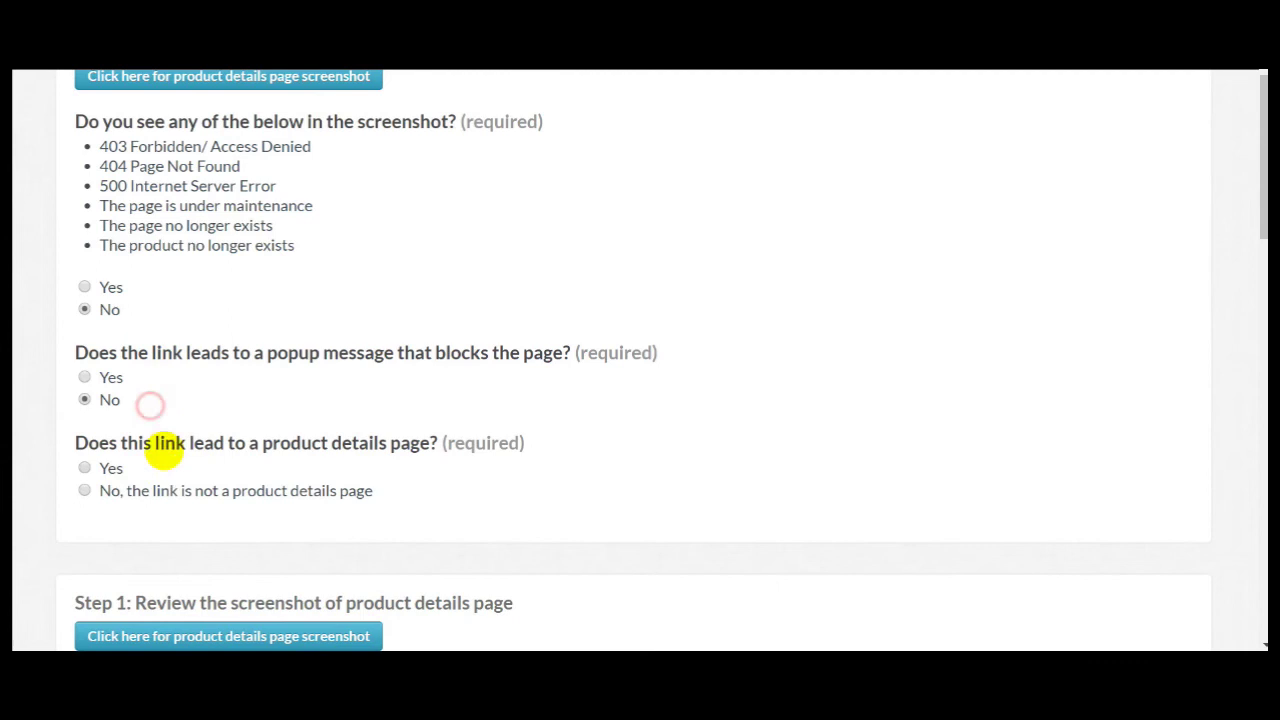
Step: Mark the first link as a product details page, answering No to out of stock and Yes to selling a single product
click(162, 469)
click(166, 578)
scroll(186, 460, down, 3)
click(189, 349)
Step: Review the second item's screenshot and answer No to its page-error and blocking-popup questions
scroll(285, 225, down, 3)
click(285, 225)
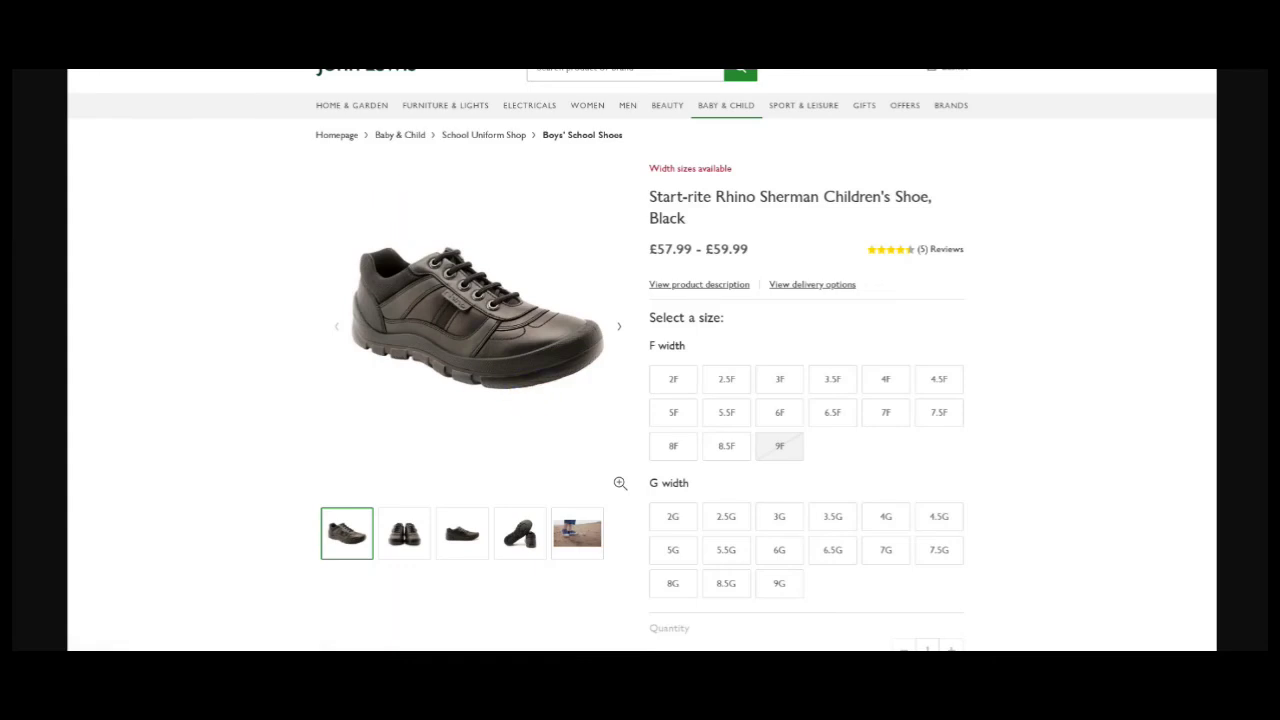
key(alt+space)
key(Up)
key(Return)
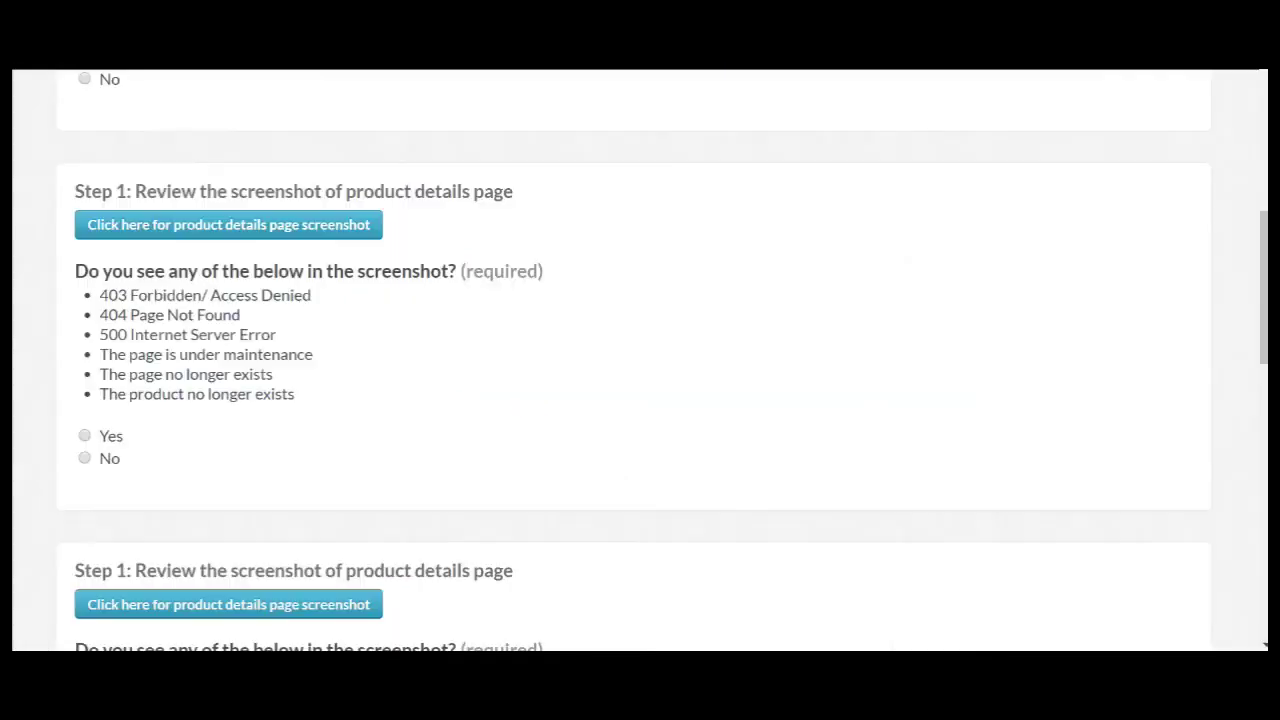
click(127, 463)
click(126, 551)
Step: Mark the second link as a product details page that is not out of stock and sells a single product
key(Tab)
scroll(166, 406, down, 2)
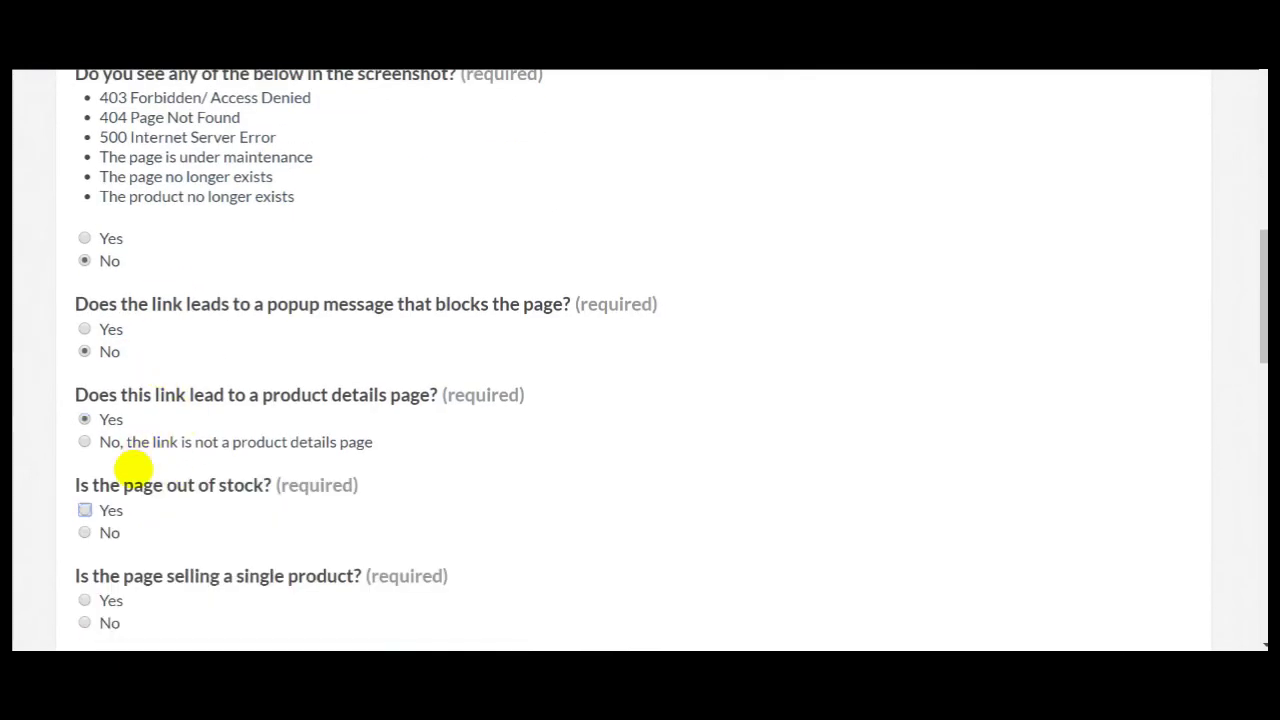
click(125, 525)
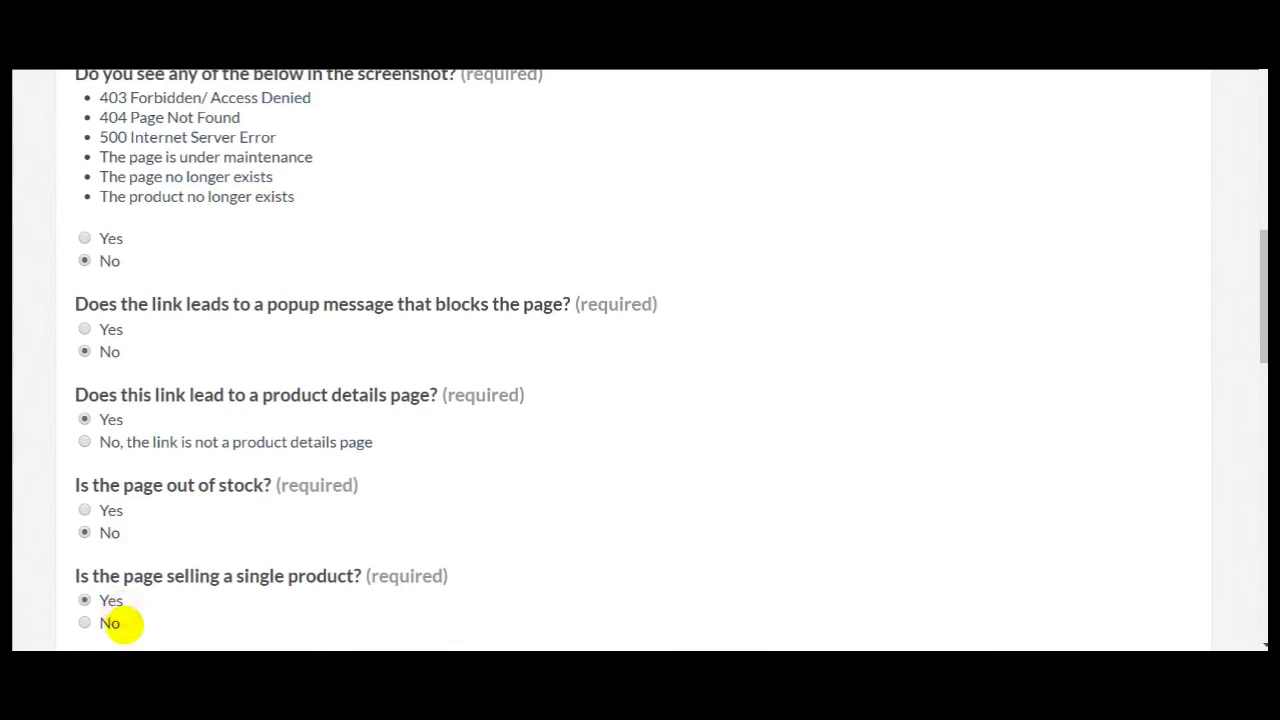
Step: Review the third item's screenshot, answer No to page errors and blocking popup, and mark the link as not a product details page
scroll(166, 363, down, 5)
click(224, 276)
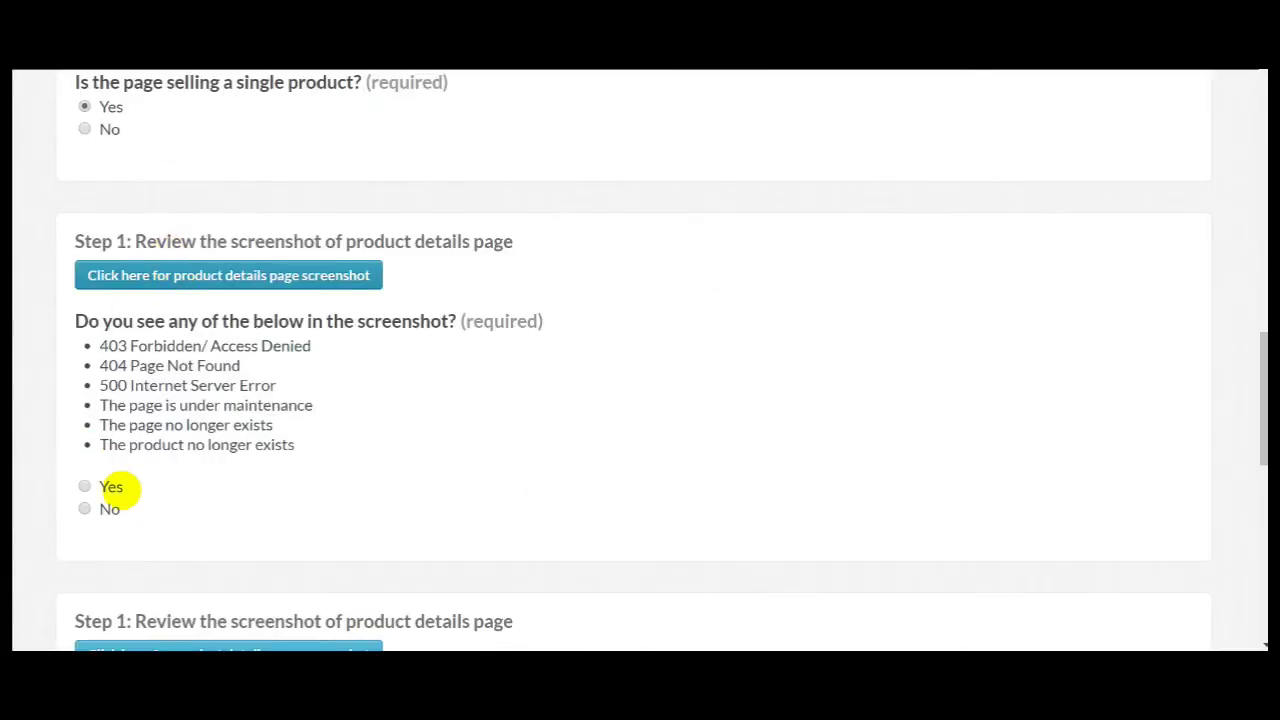
click(112, 508)
click(112, 598)
scroll(150, 534, down, 5)
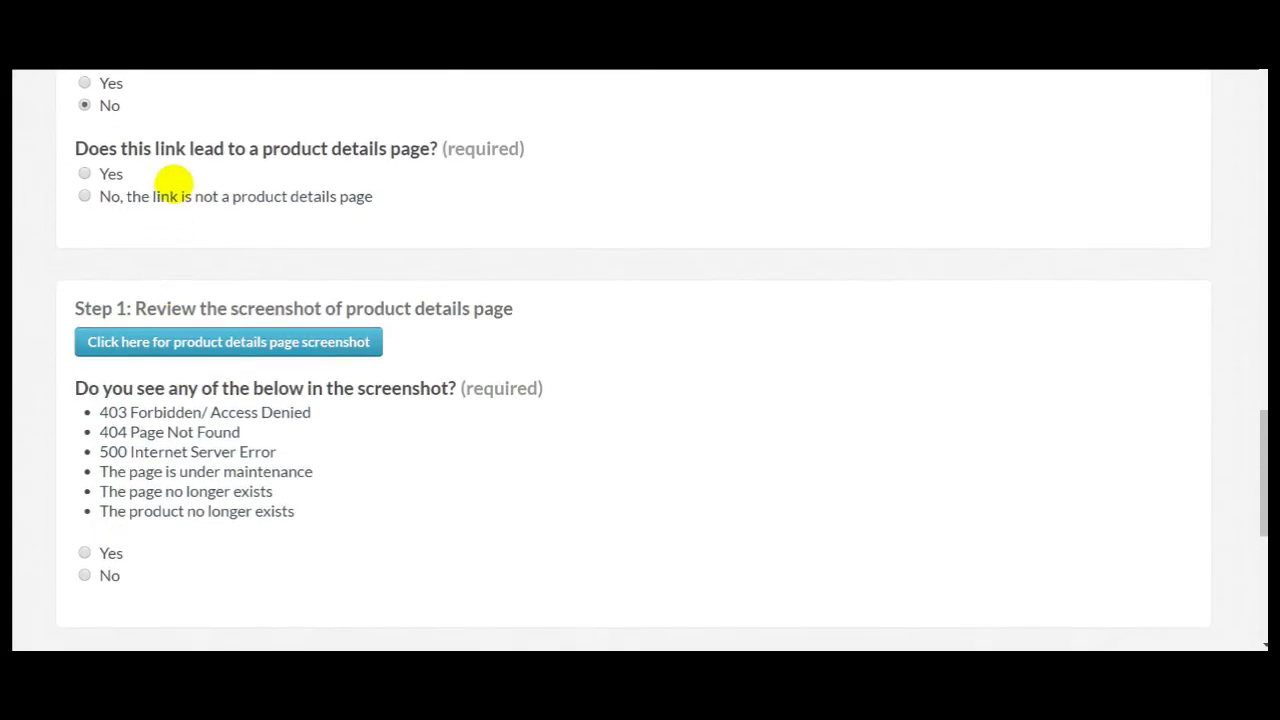
click(204, 196)
Step: Review the fourth item's screenshot and answer No to its page-error and blocking-popup questions
click(214, 341)
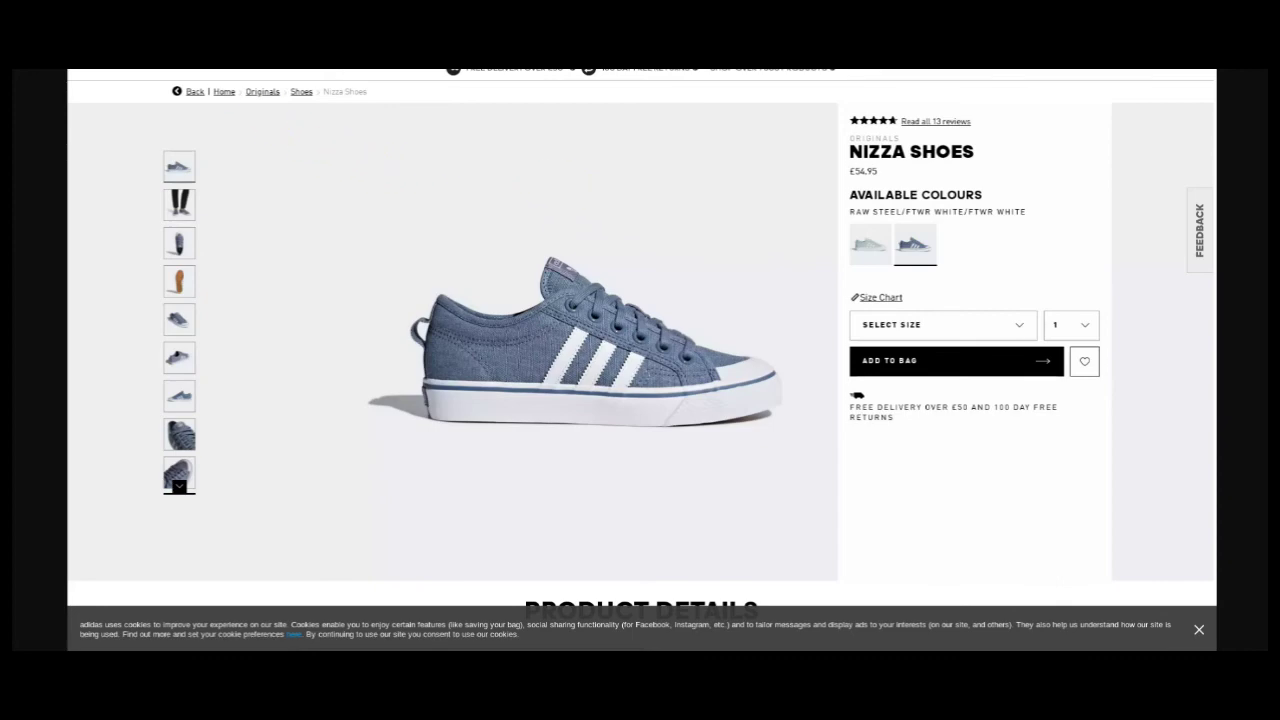
key(Escape)
click(137, 571)
scroll(183, 543, down, 3)
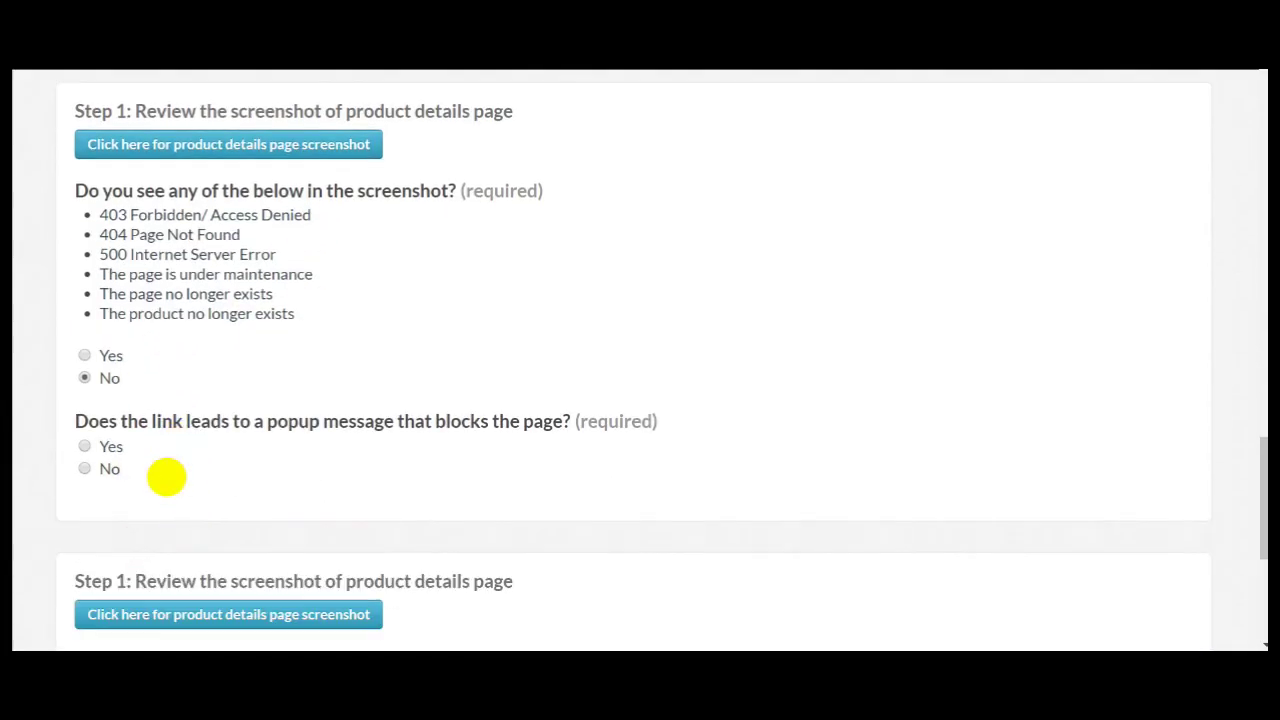
click(166, 476)
Step: Mark the fourth link as a product details page, answering No to out of stock and Yes to selling a single product
click(180, 536)
click(181, 646)
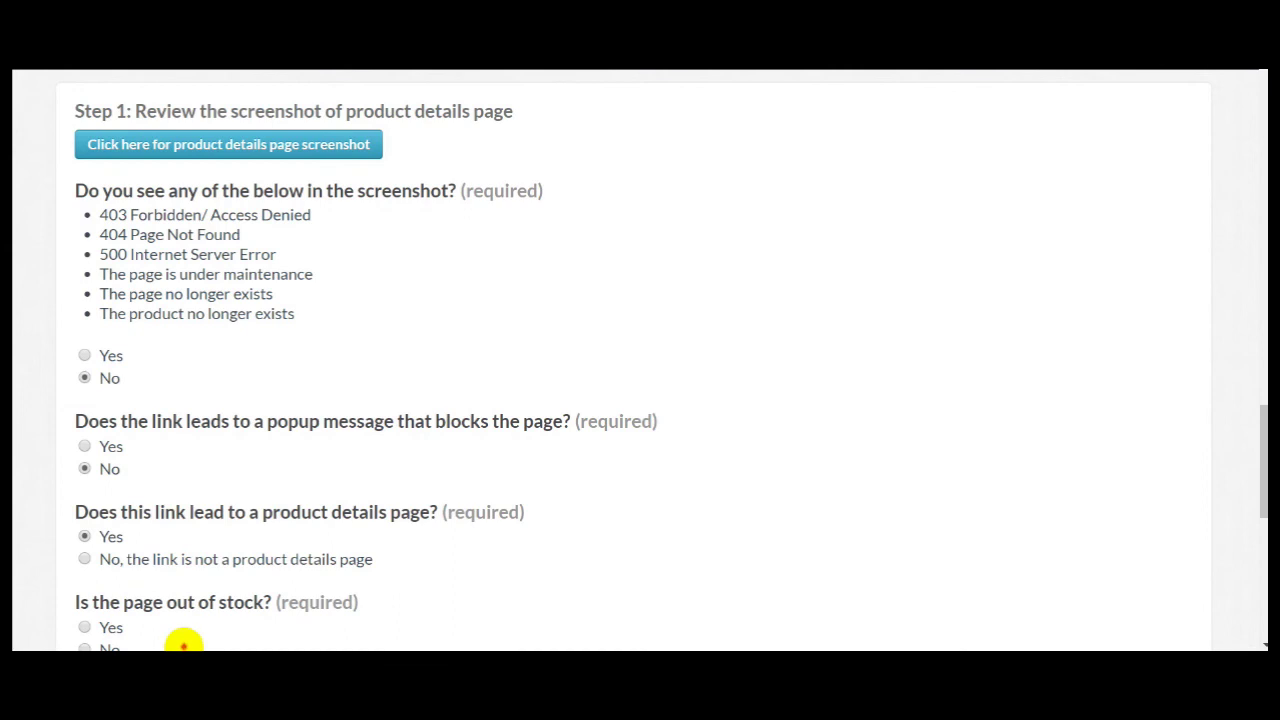
scroll(229, 534, down, 3)
click(227, 422)
Step: Review the last item's screenshot and answer No to both the page-error and blocking-popup questions
scroll(240, 455, down, 3)
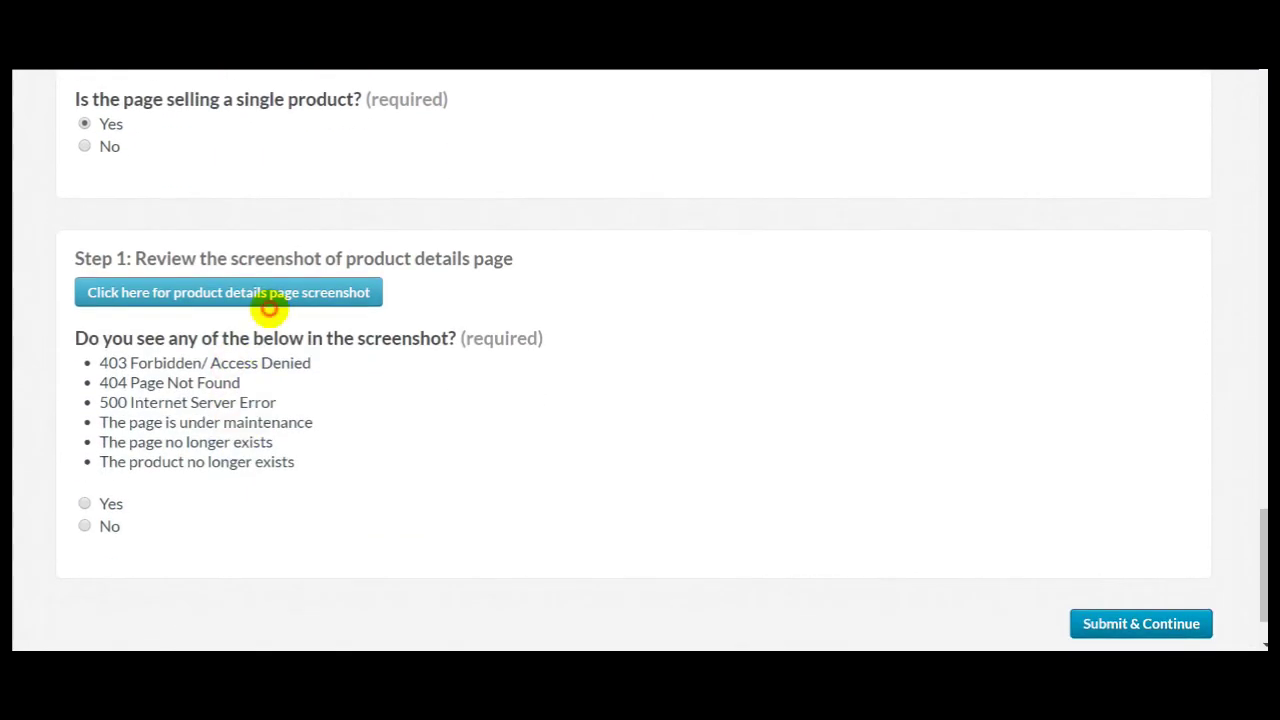
click(268, 298)
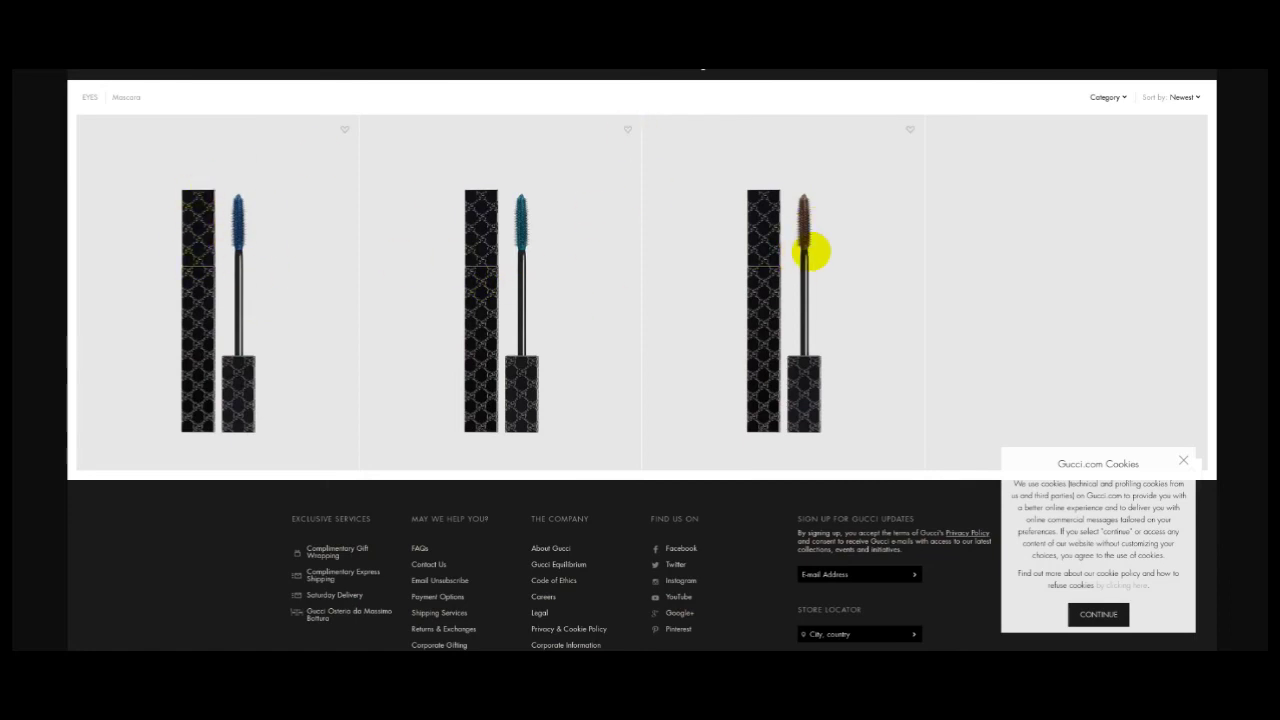
click(703, 66)
click(110, 521)
scroll(120, 525, down, 1)
click(141, 518)
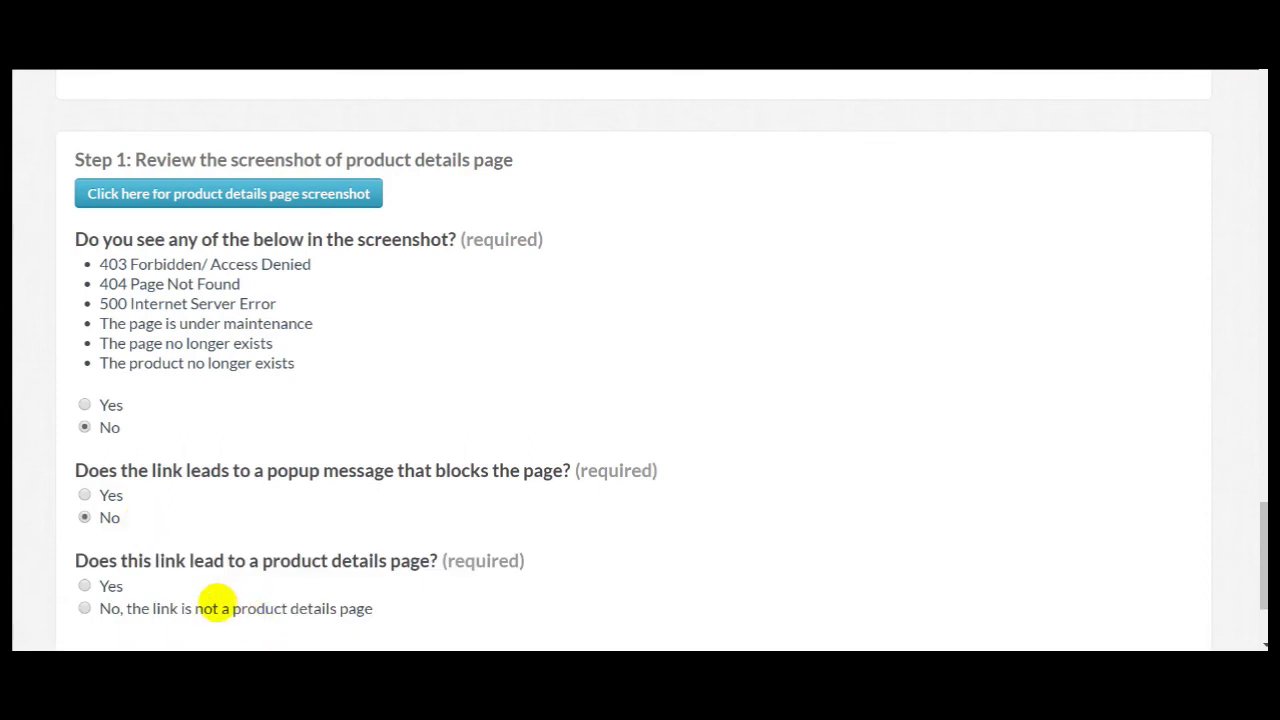
Step: Mark the last link as not a product details page and submit the answers to continue
scroll(208, 613, down, 2)
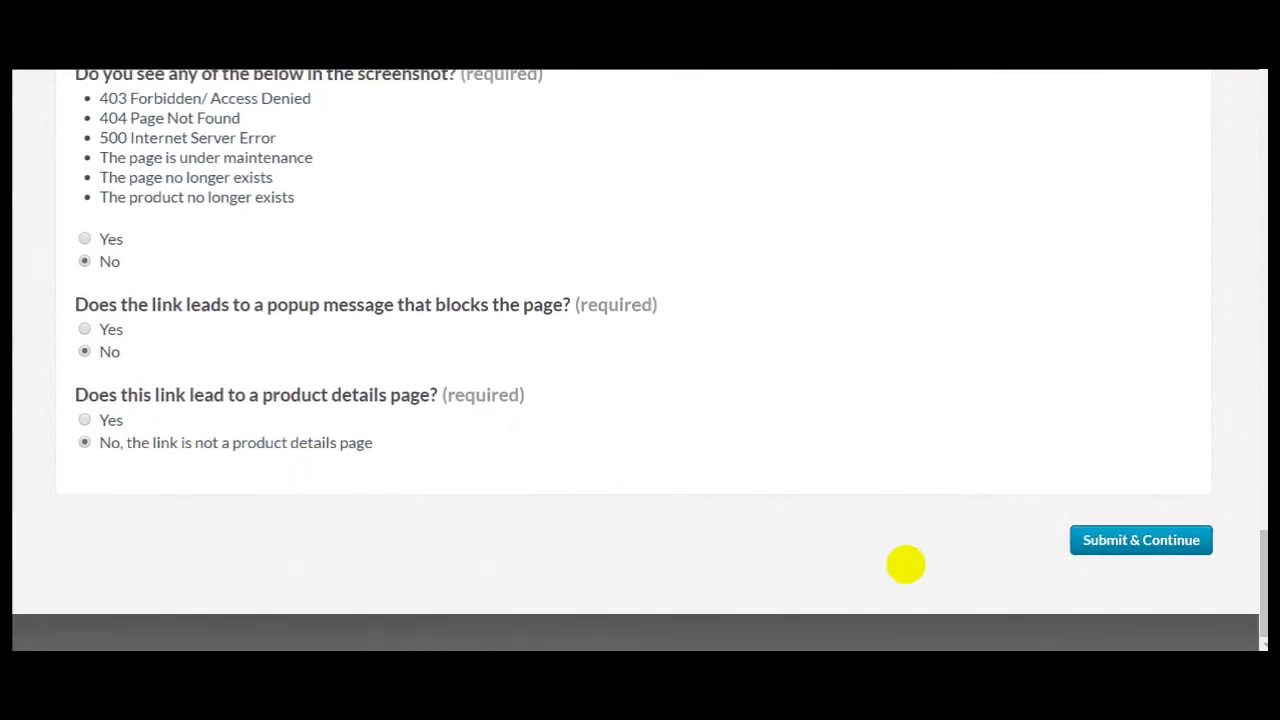
click(1093, 545)
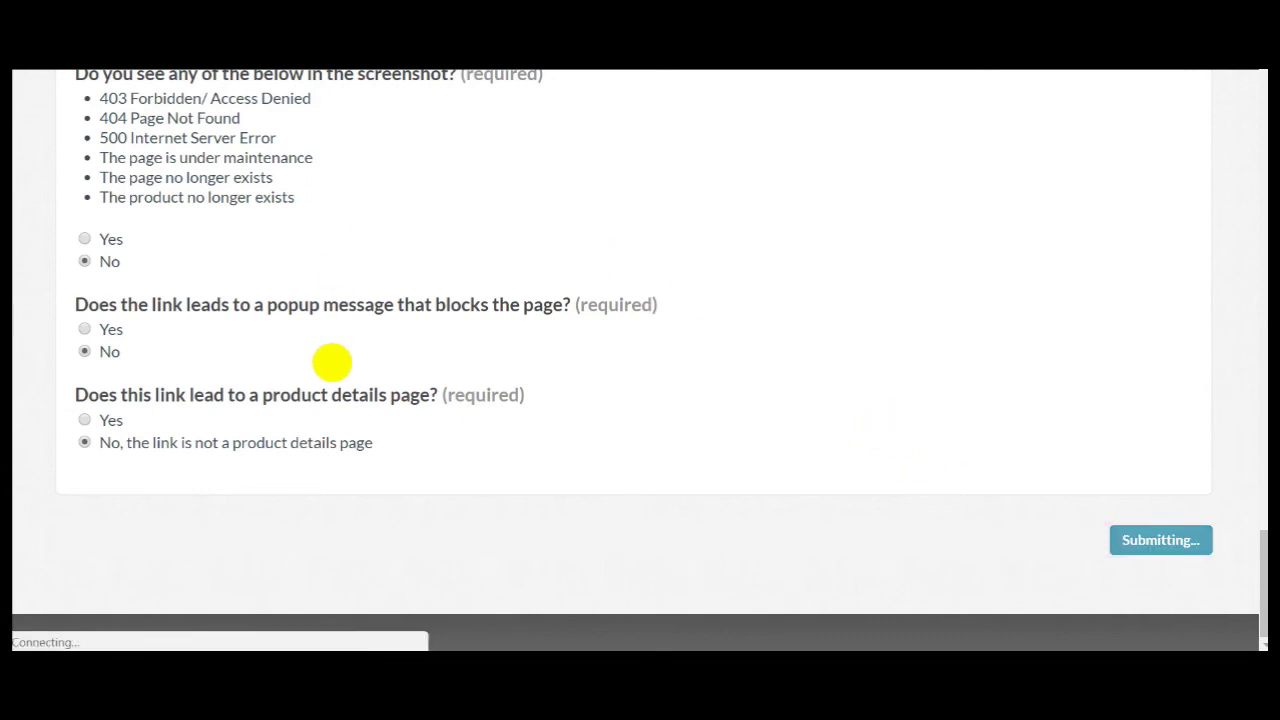